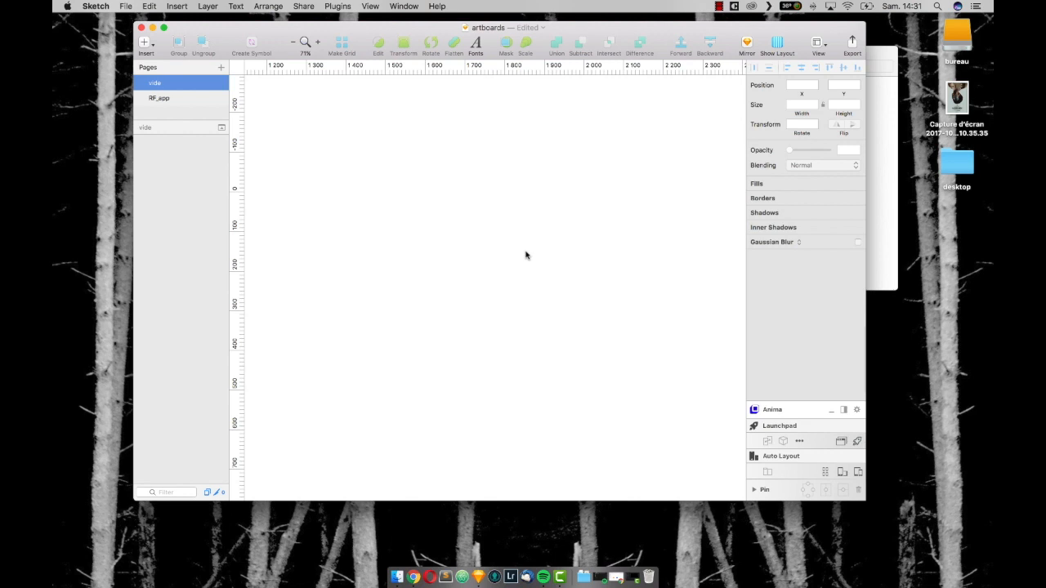
# Step: Draw an oval about 256 by 227 px on the empty canvas and reposition it
pyautogui.press('o')
pyautogui.moveTo(353, 126); pyautogui.dragTo(455, 215)
pyautogui.moveTo(396, 161); pyautogui.dragTo(420, 188)
# Step: Zoom far out from the oval, fit the view to it as the selected layer, and delete the oval
pyautogui.scroll(2, 454, 177)
pyautogui.scroll(-5, 455, 176)
pyautogui.scroll(-4, 437, 178)
pyautogui.scroll(-3, 437, 179)
pyautogui.scroll(-3, 459, 187)
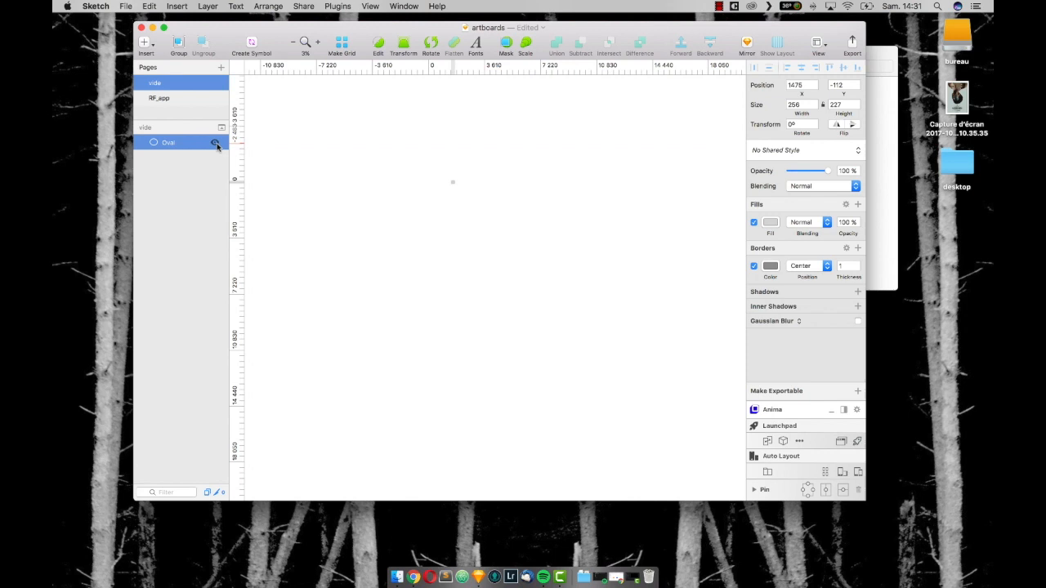
pyautogui.press('super+2')
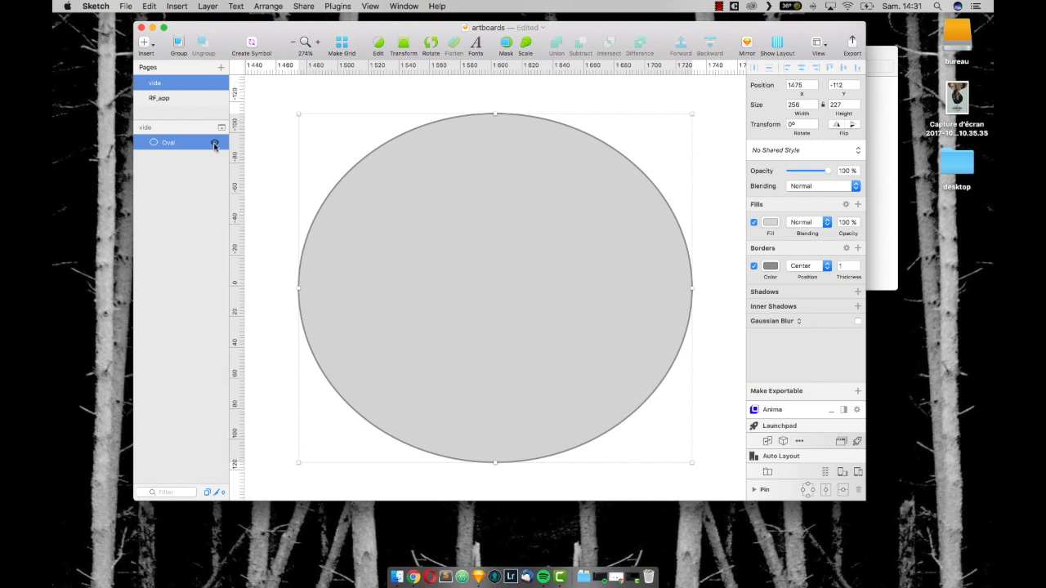
pyautogui.scroll(-5, 525, 218)
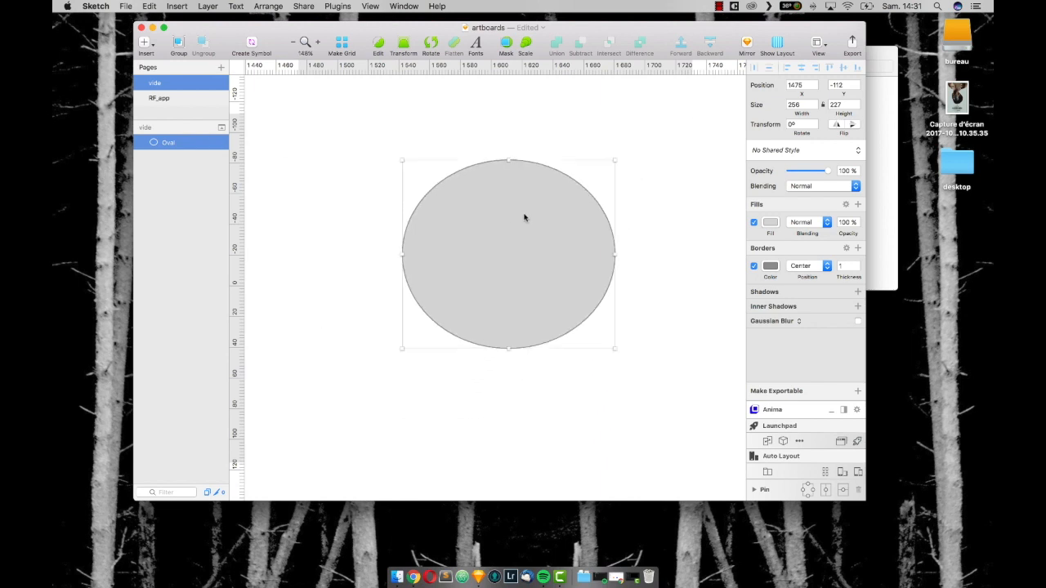
pyautogui.scroll(-3, 525, 217)
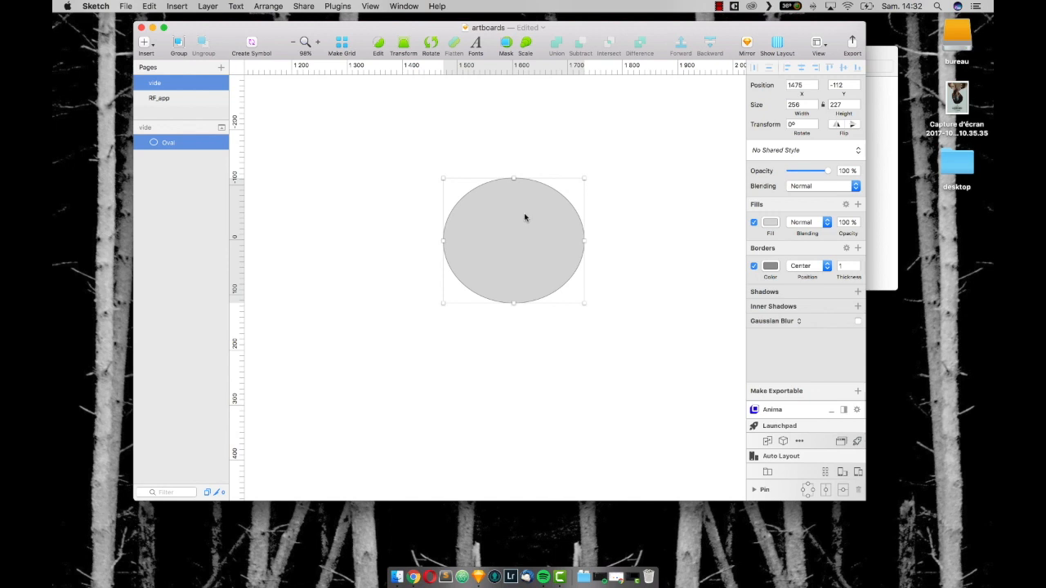
pyautogui.scroll(-6, 523, 217)
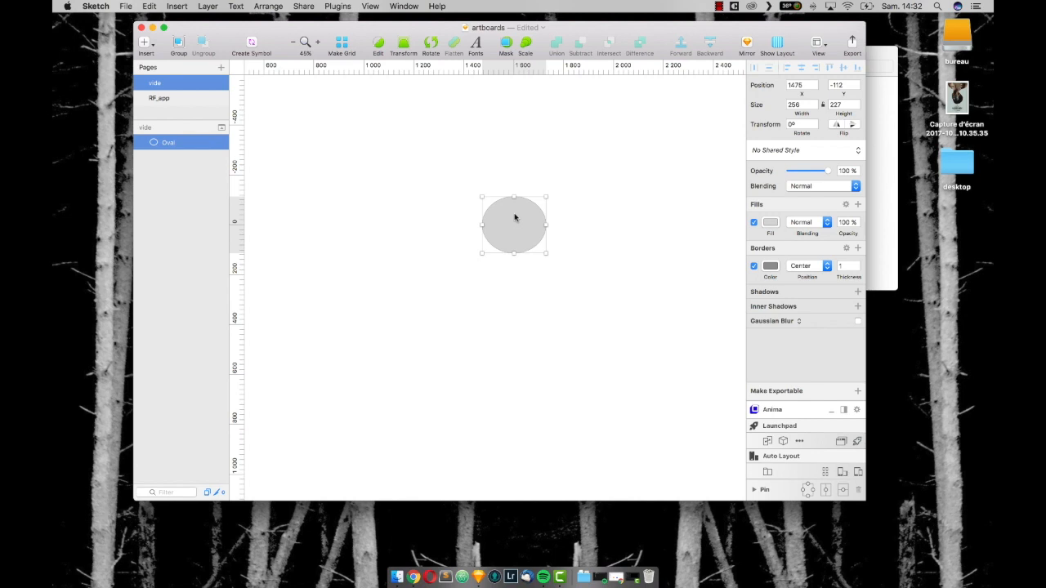
pyautogui.press('super+2')
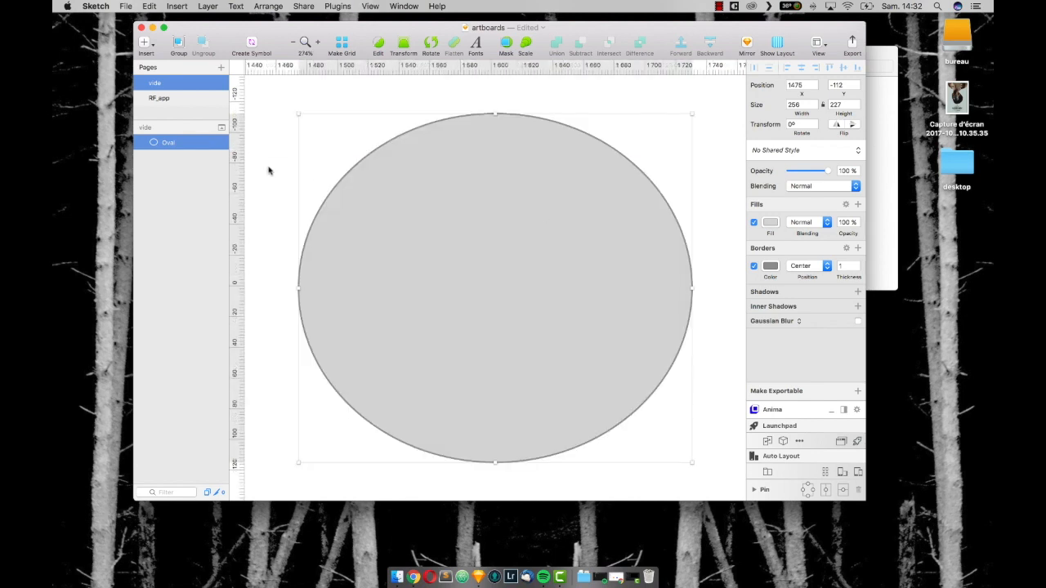
pyautogui.press('BackSpace')
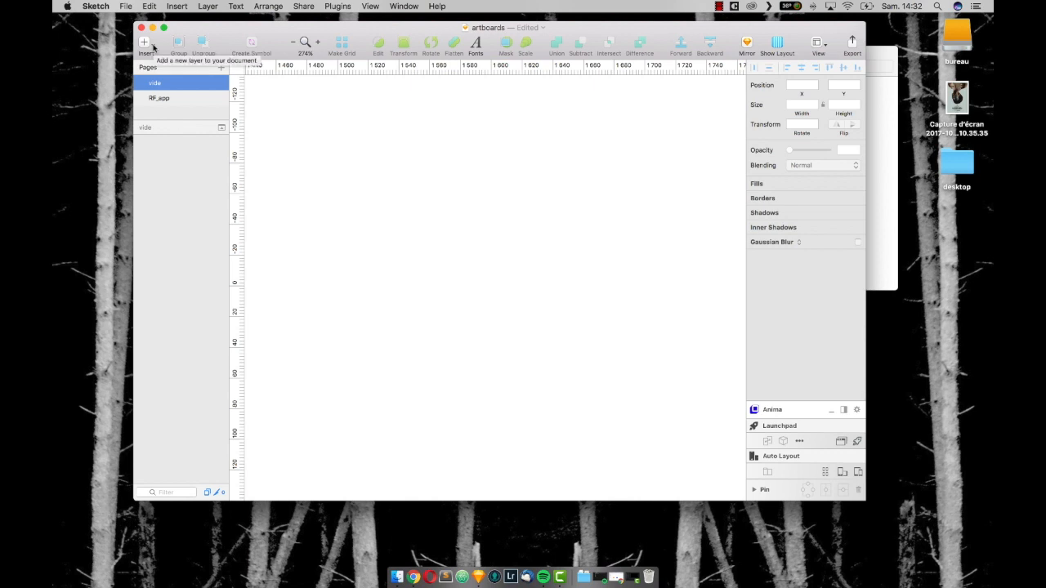
# Step: Create a custom artboard about 188 by 166 px, clear its name and move it to about X 1499, Y -84
pyautogui.click(145, 43)
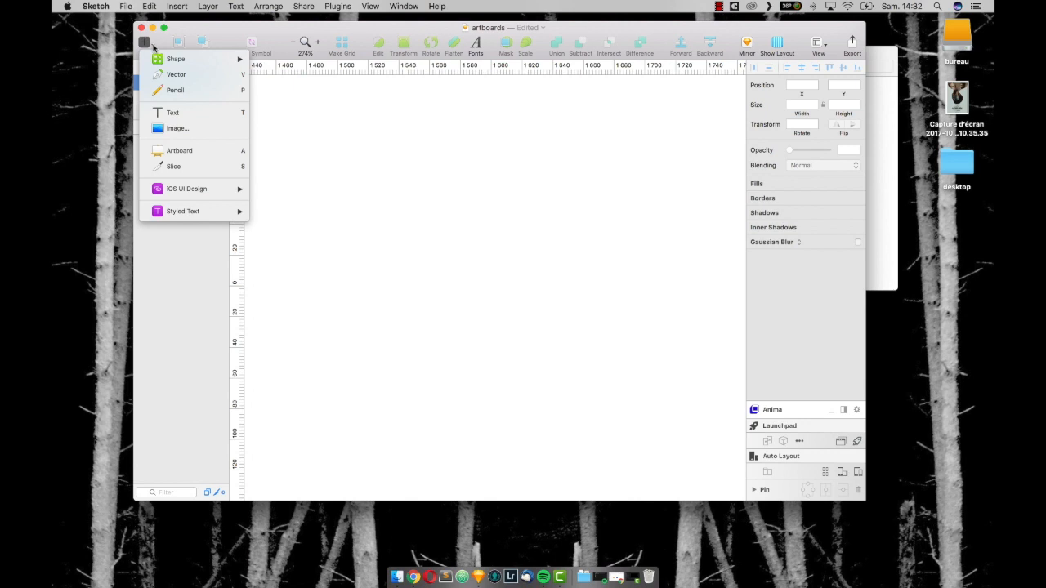
pyautogui.click(179, 150)
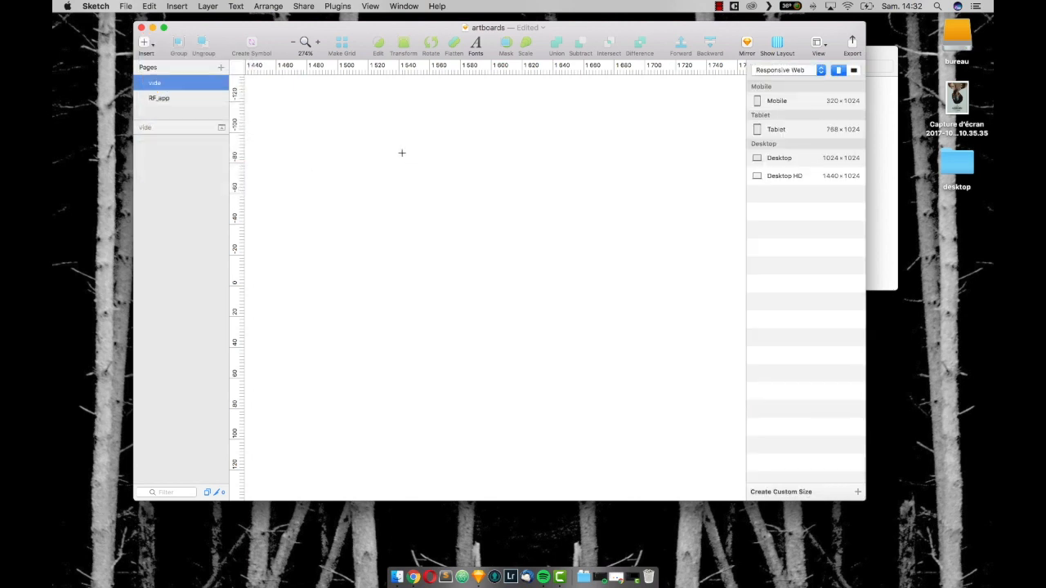
pyautogui.moveTo(267, 97); pyautogui.dragTo(556, 356)
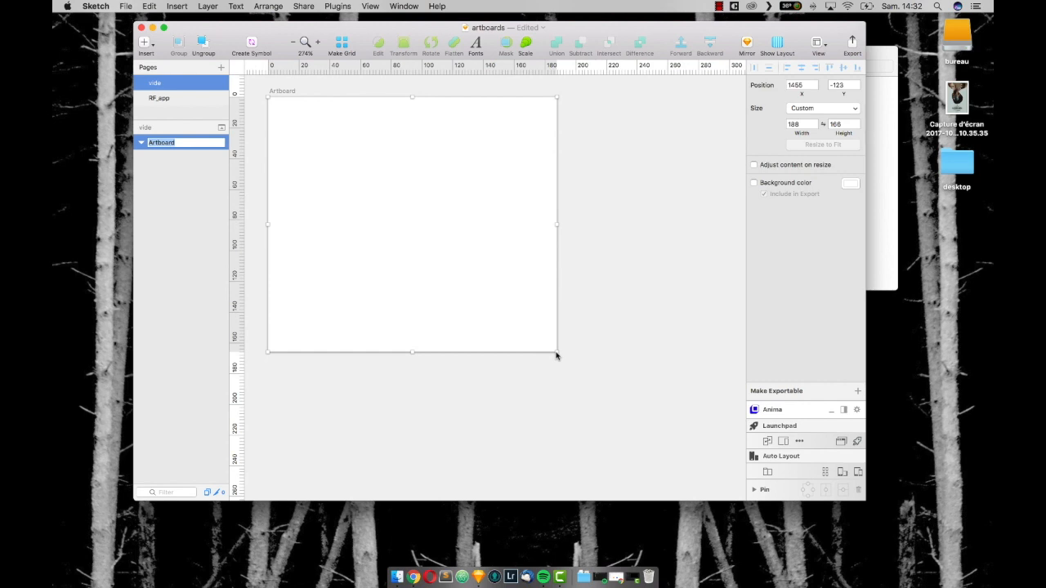
pyautogui.press('BackSpace')
pyautogui.moveTo(377, 136); pyautogui.dragTo(385, 176)
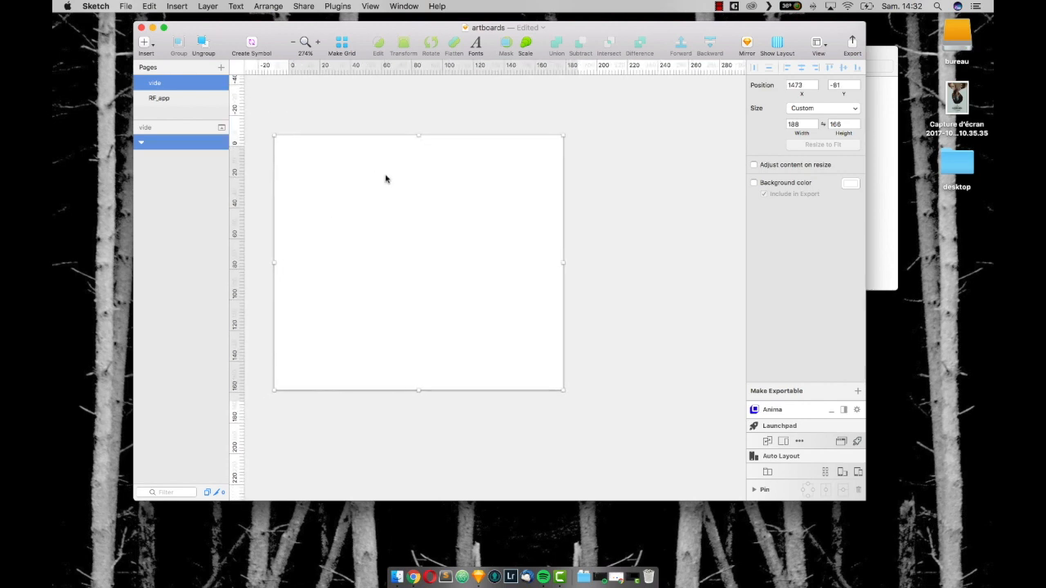
# Step: Rename the artboard as "Artboard 1"
pyautogui.doubleClick(168, 142)
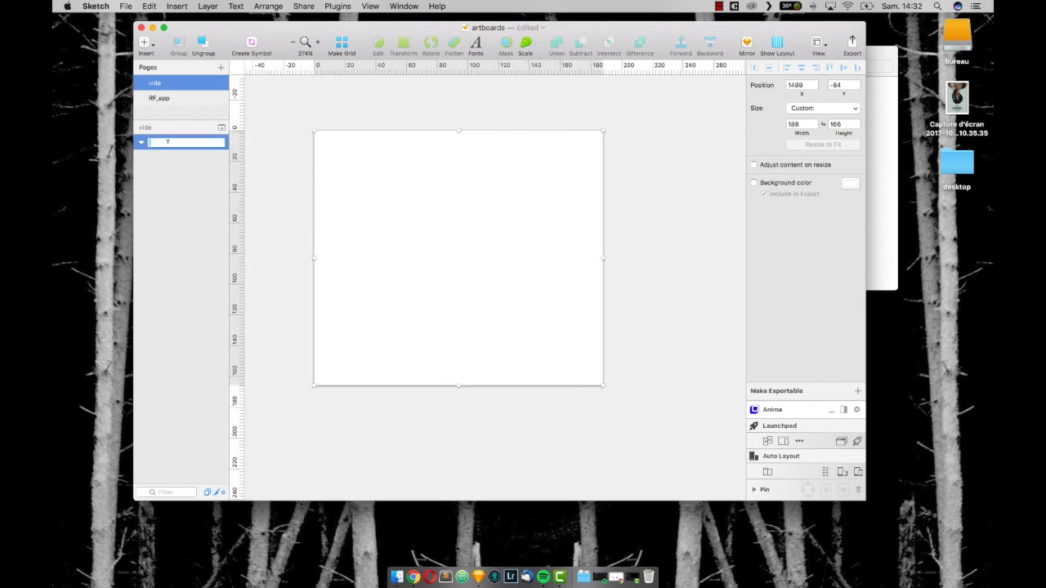
pyautogui.write('ARtboard 1')
pyautogui.press('Return')
pyautogui.scroll(2, 449, 196)
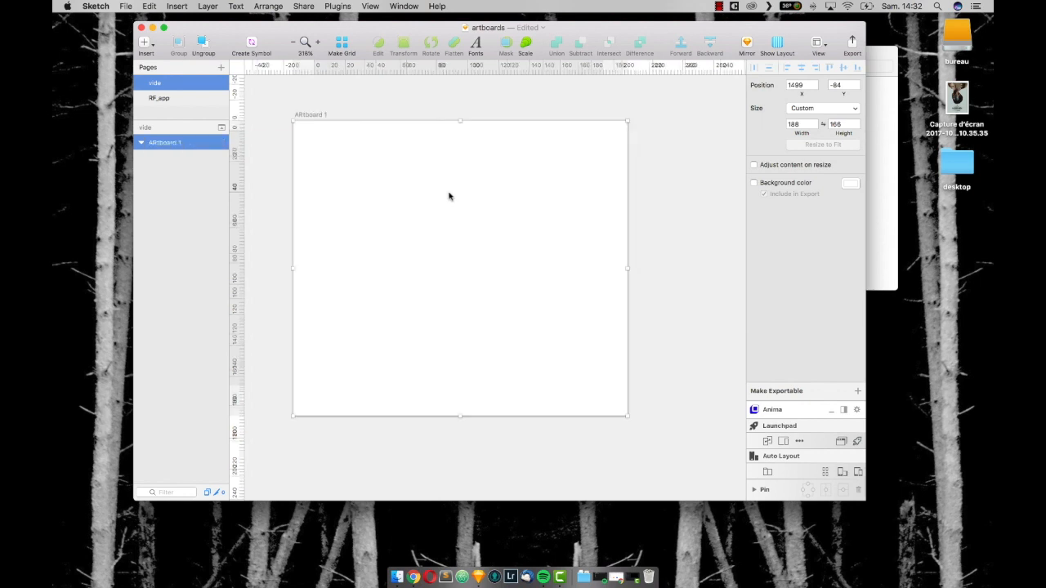
pyautogui.scroll(-5, 448, 196)
pyautogui.doubleClick(160, 145)
pyautogui.click(155, 142)
pyautogui.press('BackSpace')
pyautogui.write('r')
pyautogui.press('Return')
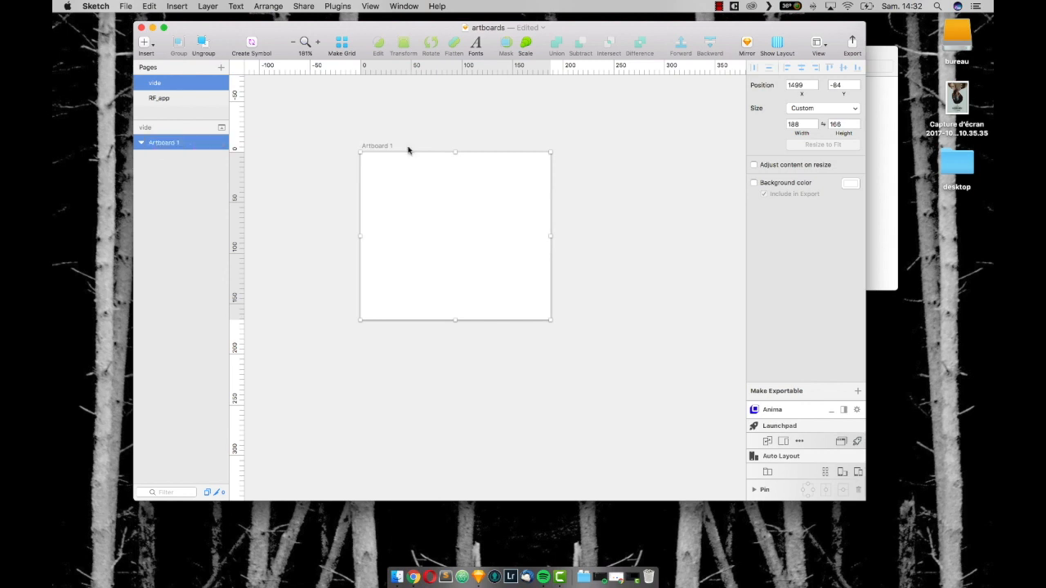
# Step: Draw a second custom artboard about 203 by 172 px to the right of Artboard 1
pyautogui.hscroll(3, 493, 196)
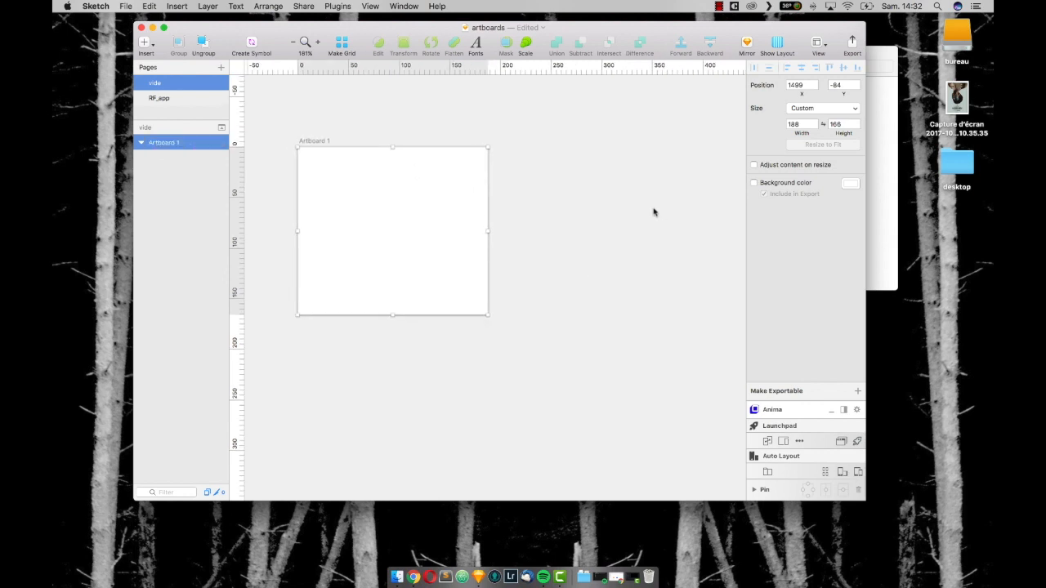
pyautogui.press('a')
pyautogui.moveTo(528, 143); pyautogui.dragTo(737, 321)
pyautogui.doubleClick(221, 142)
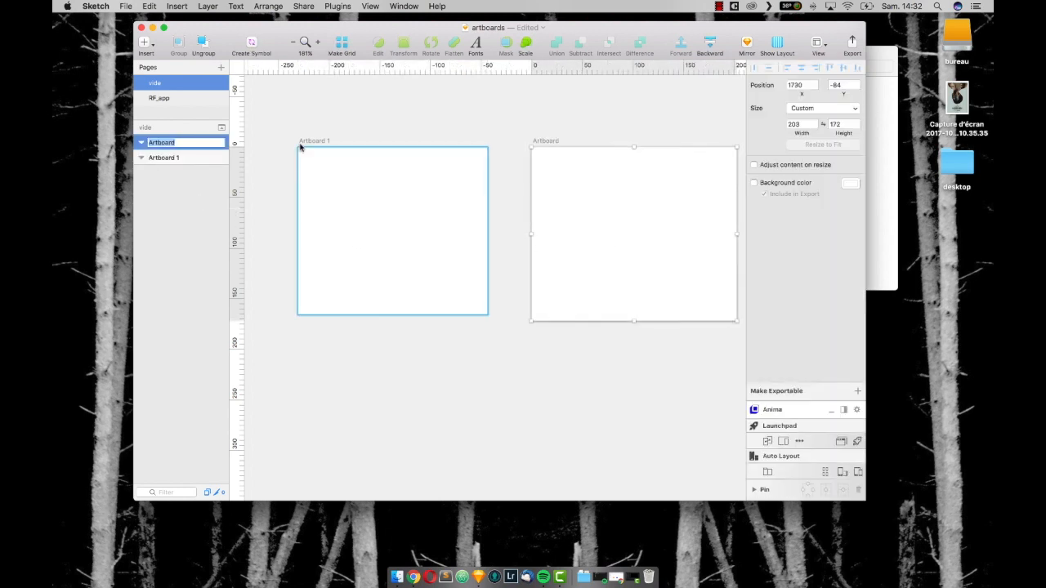
# Step: Delete the second artboard, leaving Artboard 1 in place
pyautogui.click(166, 167)
pyautogui.click(165, 143)
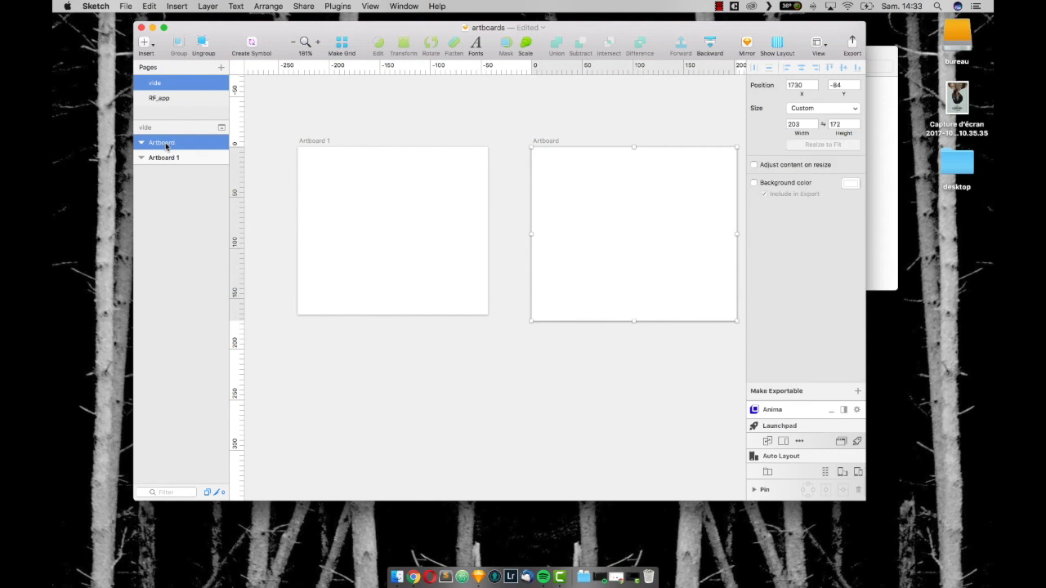
pyautogui.press('BackSpace')
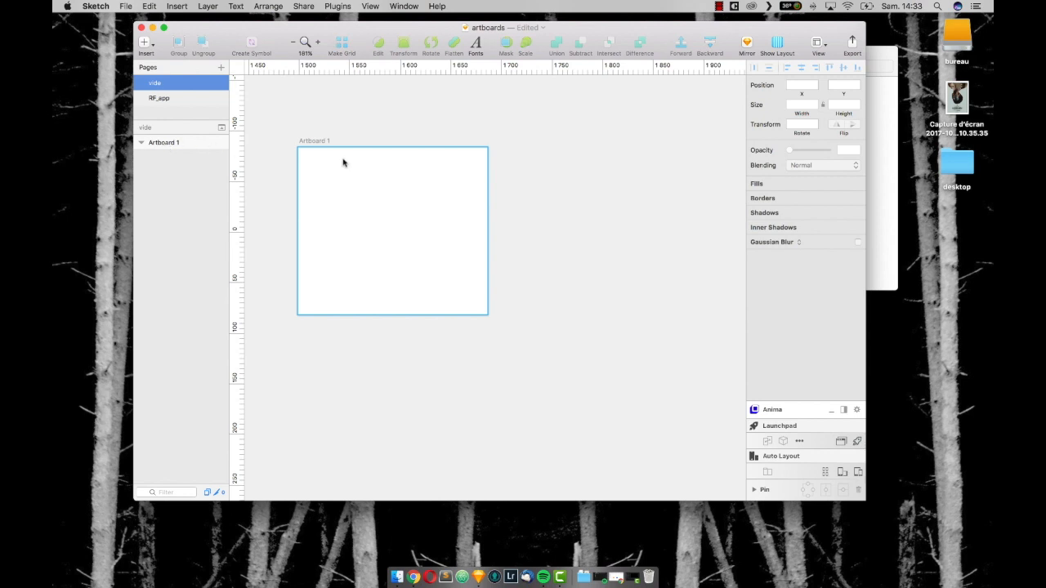
# Step: Delete Artboard 1 and undo the deletion
pyautogui.click(176, 147)
pyautogui.press('BackSpace')
pyautogui.press('super+z')
# Step: Duplicate Artboard 1 and place the copy to its right at about X 1705, Y -84
pyautogui.click(180, 144)
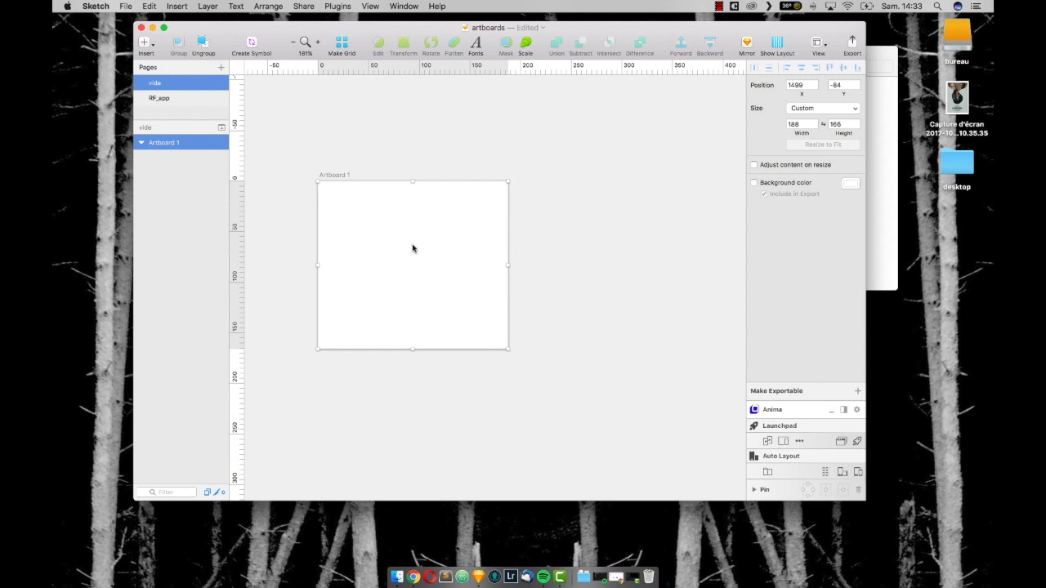
pyautogui.moveTo(467, 252); pyautogui.dragTo(621, 246)
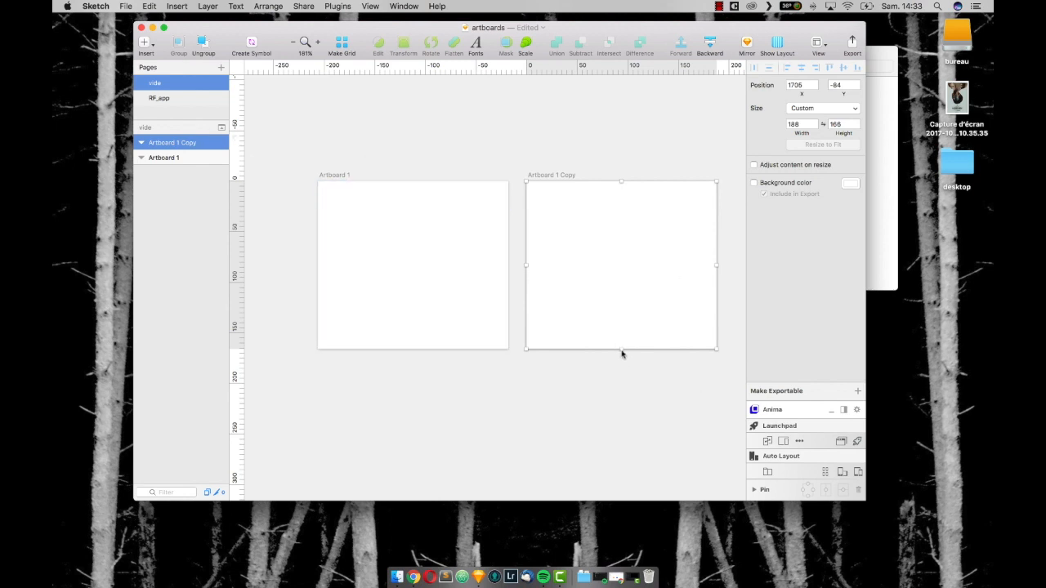
pyautogui.moveTo(620, 349)
pyautogui.mouseDown()
pyautogui.moveTo(621, 469)
pyautogui.moveTo(629, 293)
pyautogui.moveTo(629, 409)
pyautogui.moveTo(619, 349)
pyautogui.mouseUp()
# Step: Review the Responsive Web size presets available for the artboard copy
pyautogui.click(854, 108)
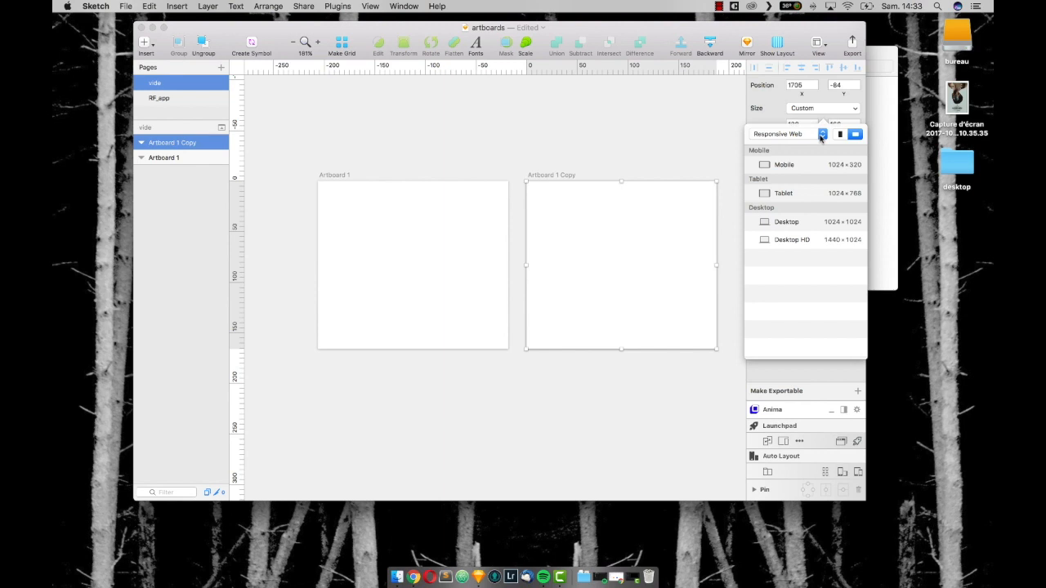
pyautogui.click(855, 100)
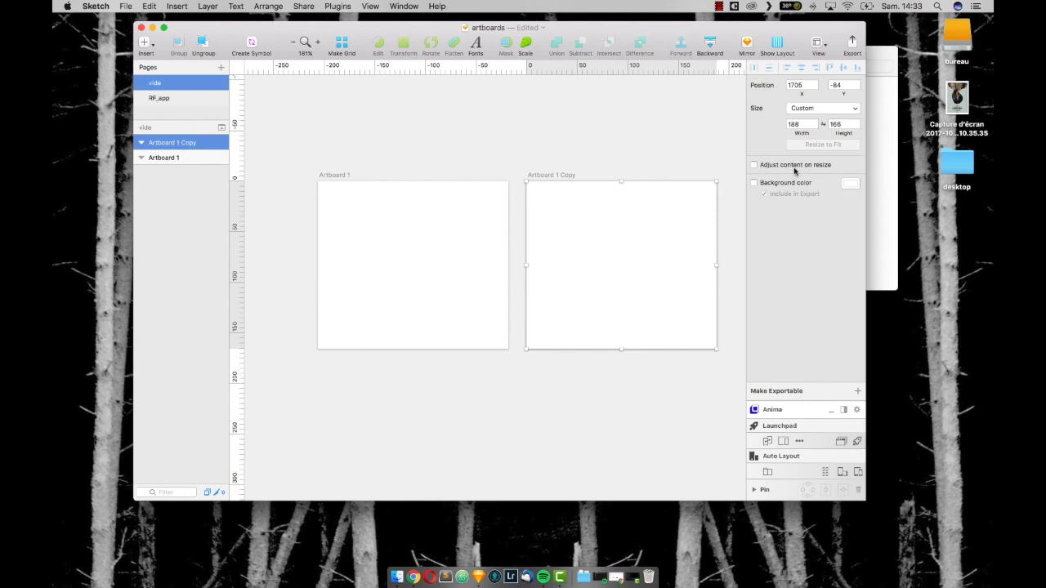
# Step: Give the artboard copy a teal 42BECA background color and exclude that background from export
pyautogui.click(754, 183)
pyautogui.click(851, 184)
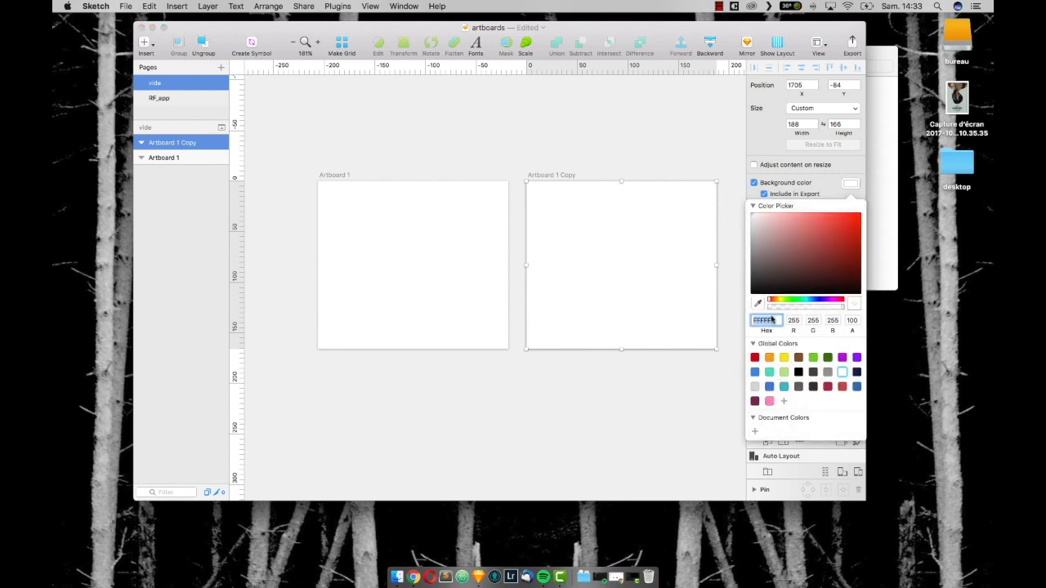
pyautogui.click(768, 374)
pyautogui.click(783, 389)
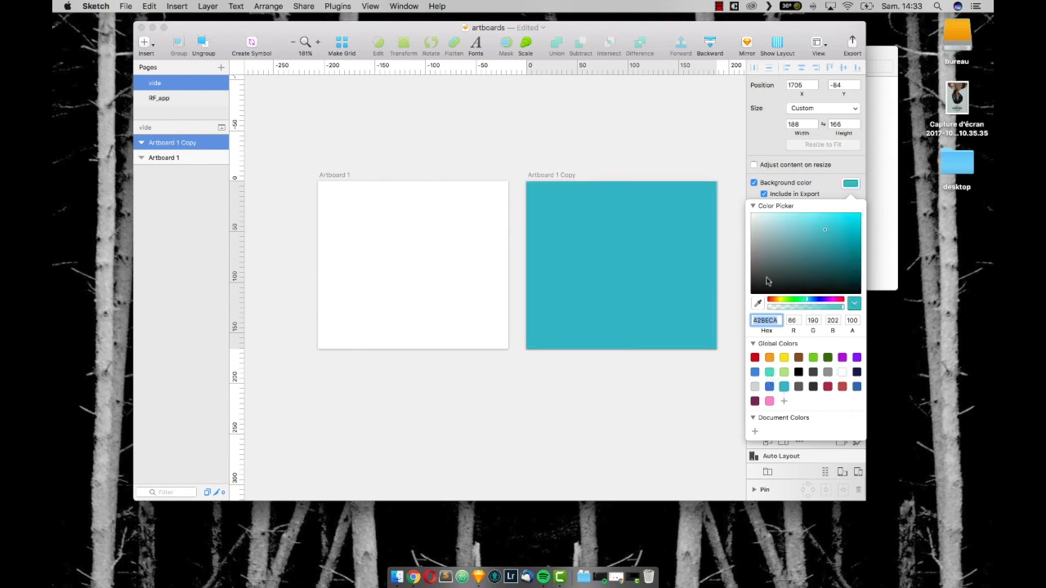
pyautogui.click(814, 192)
pyautogui.click(763, 195)
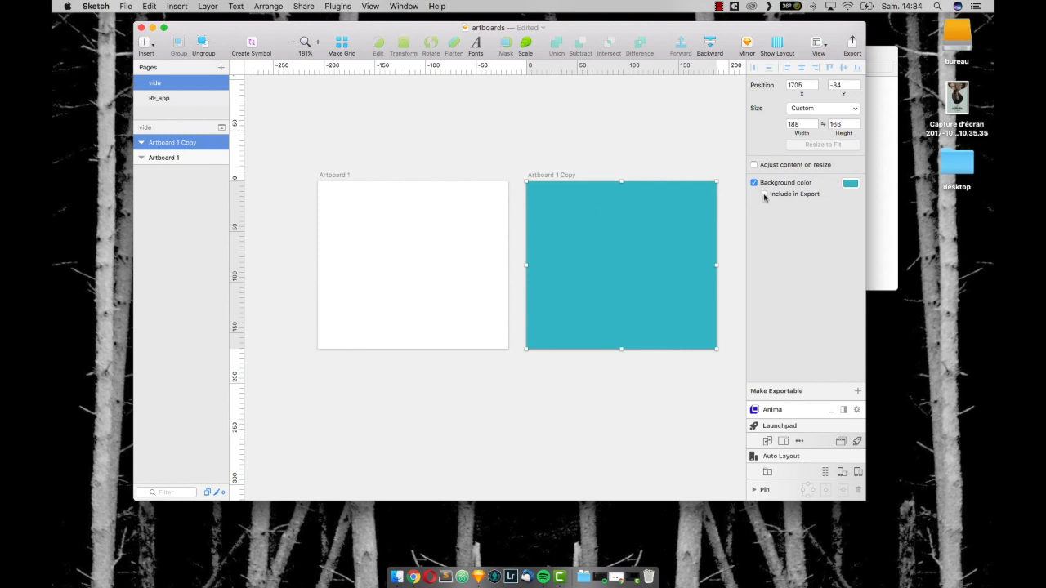
# Step: Move the teal artboard closer to Artboard 1, at about X 1696
pyautogui.click(602, 136)
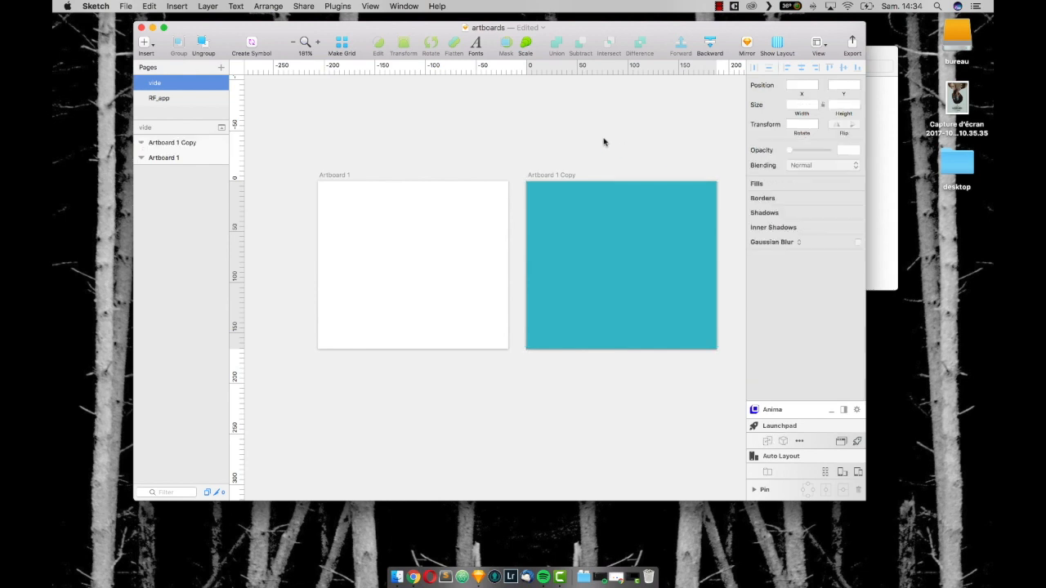
pyautogui.moveTo(602, 253); pyautogui.dragTo(600, 253)
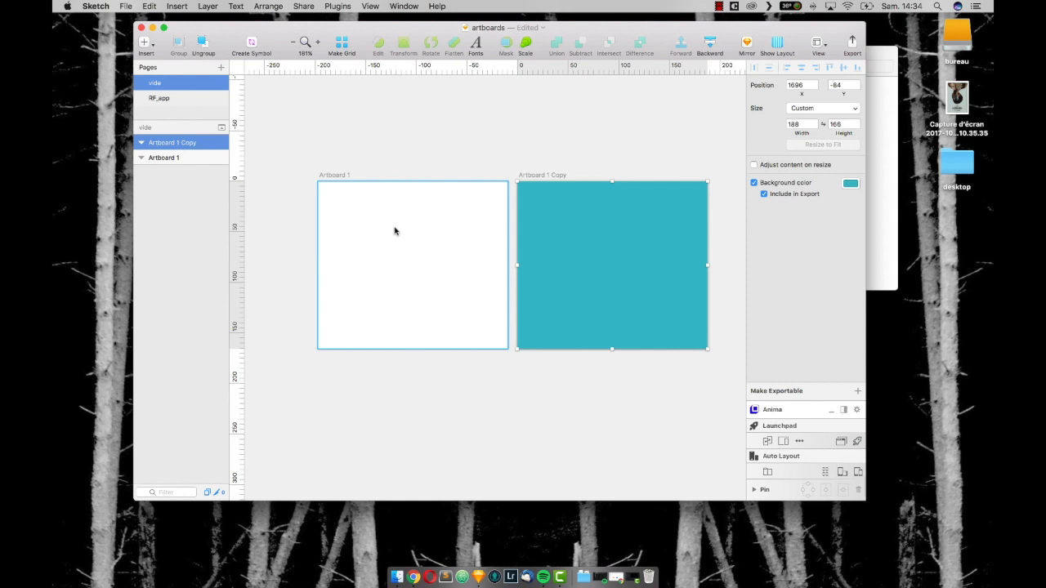
# Step: Draw an oval about 64 by 68 px in the upper middle of Artboard 1
pyautogui.press('o')
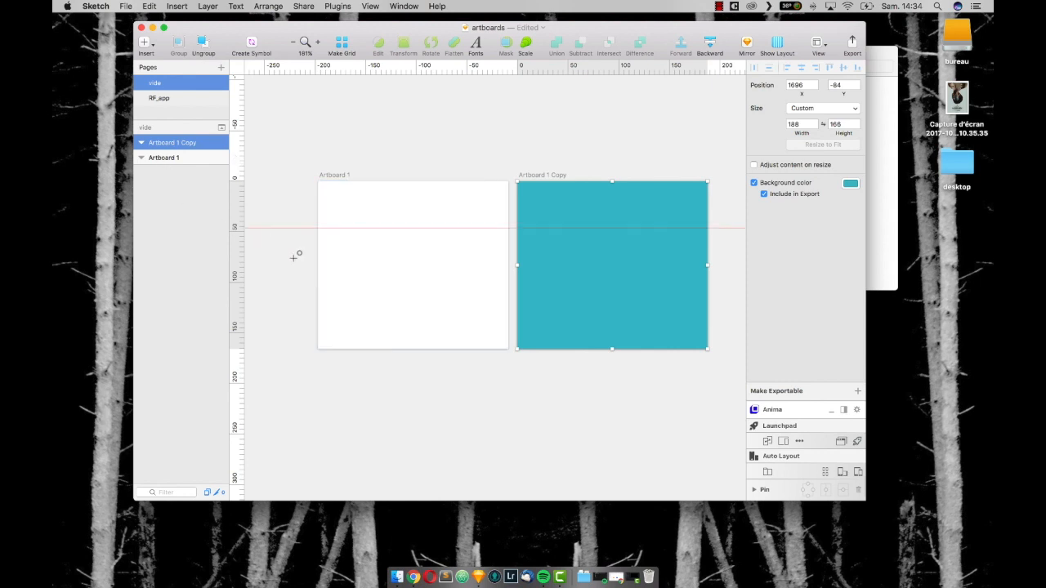
pyautogui.moveTo(390, 222)
pyautogui.mouseDown()
pyautogui.moveTo(437, 297)
pyautogui.moveTo(457, 294)
pyautogui.moveTo(427, 257)
pyautogui.mouseUp()
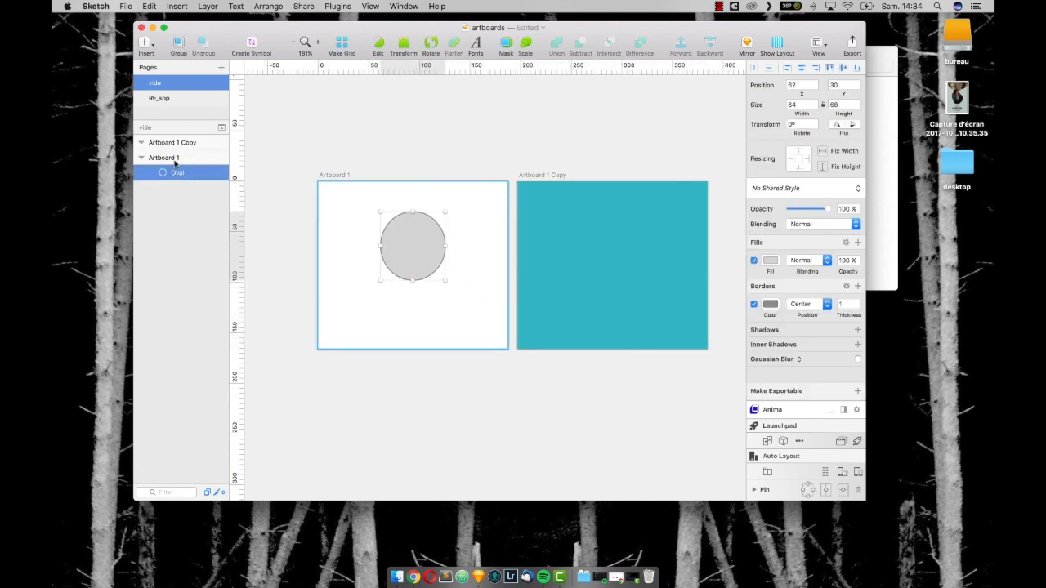
# Step: Rename the teal artboard copy as "Artboard 2"
pyautogui.doubleClick(175, 145)
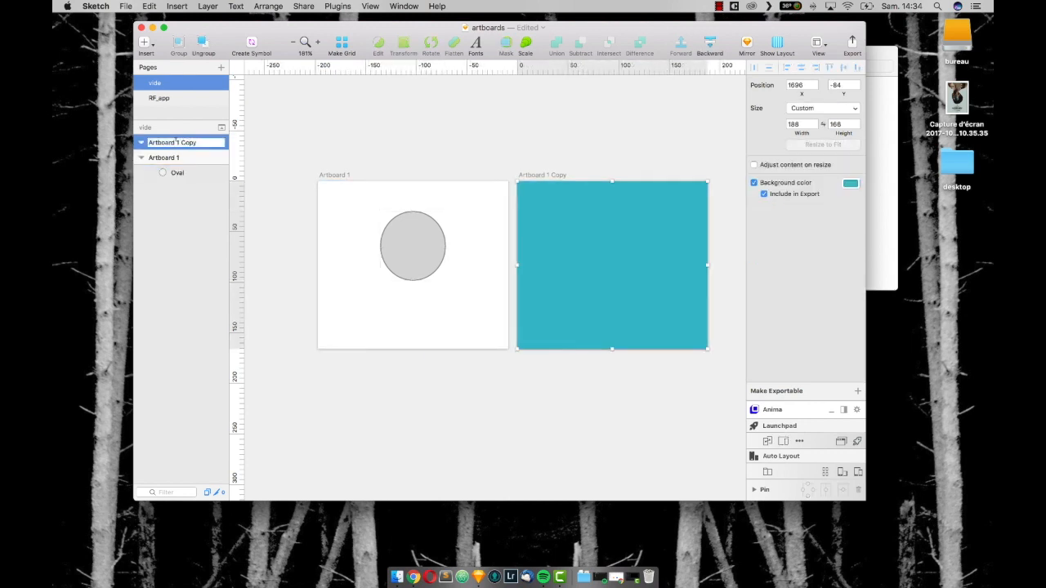
pyautogui.moveTo(175, 141); pyautogui.dragTo(223, 141)
pyautogui.write('2')
pyautogui.press('Return')
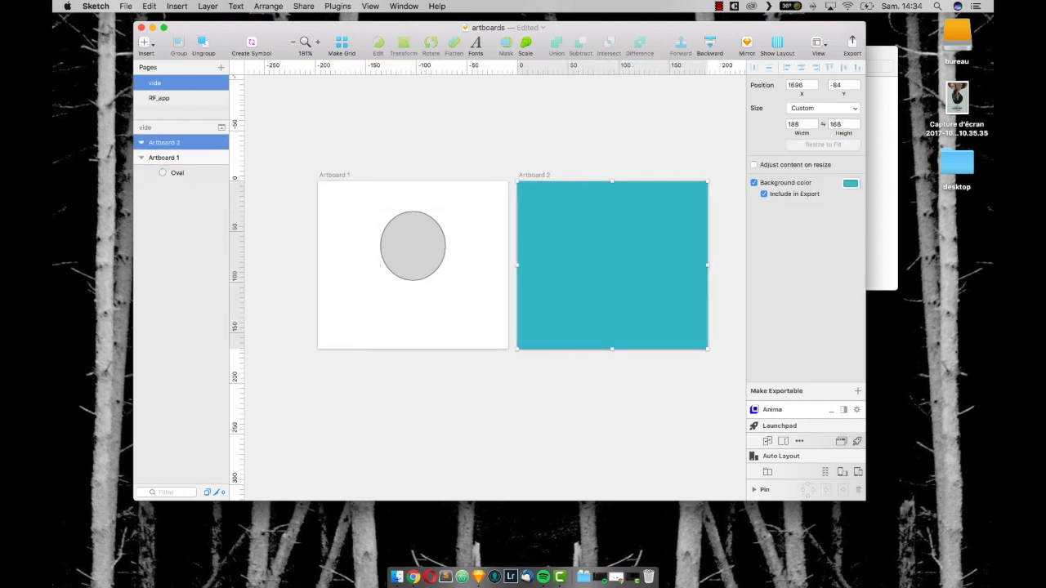
# Step: Move the oval onto Artboard 2 at about X 63, Y 43, and return it to Artboard 1
pyautogui.click(414, 243)
pyautogui.moveTo(411, 235); pyautogui.dragTo(613, 253)
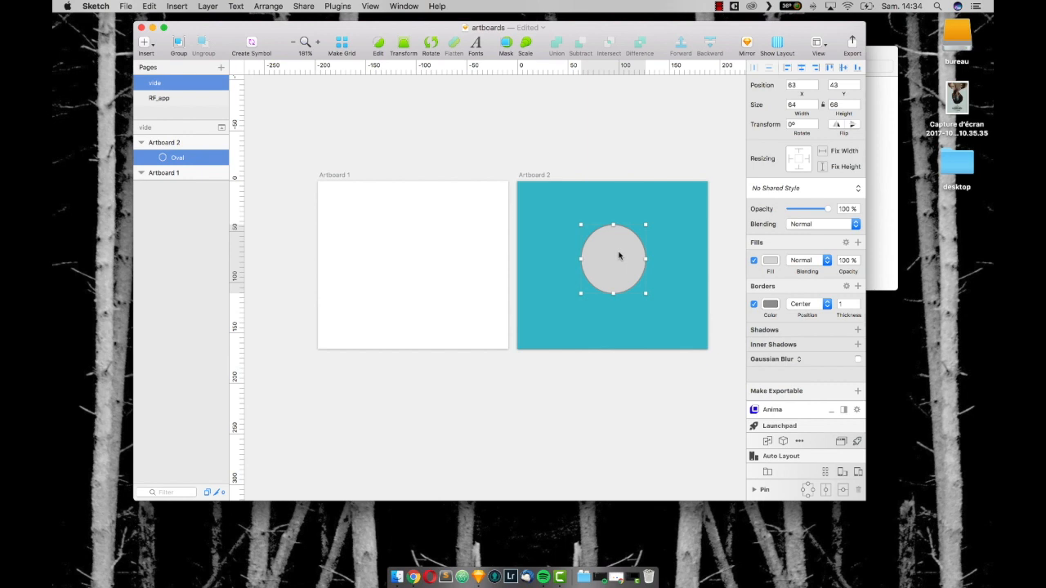
pyautogui.moveTo(619, 255); pyautogui.dragTo(420, 247)
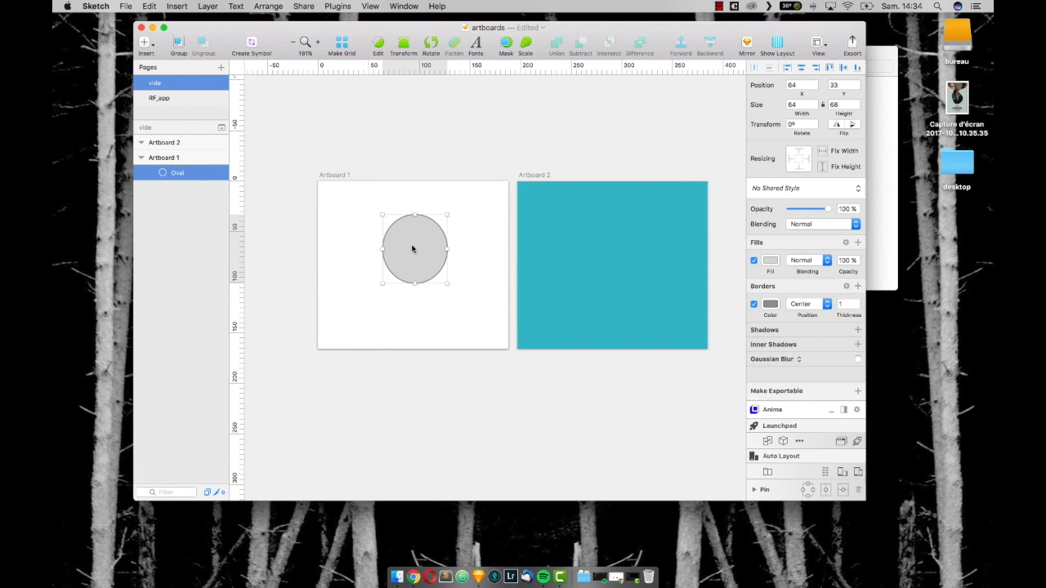
# Step: Move the oval halfway over Artboard 1's top edge, to about X 62, Y -34, and deselect it
pyautogui.moveTo(413, 249); pyautogui.dragTo(420, 188)
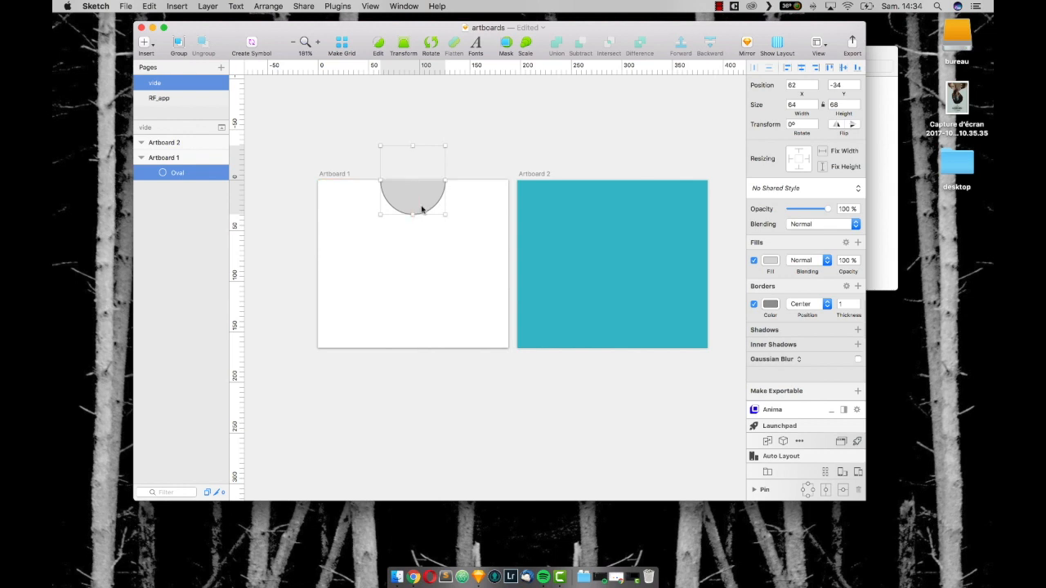
pyautogui.click(451, 263)
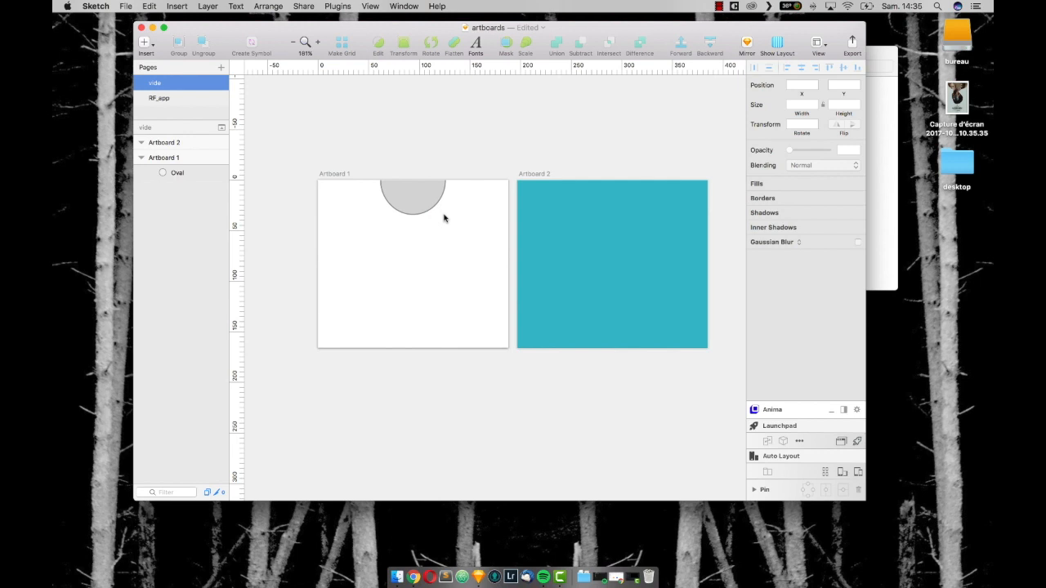
# Step: Move the oval across Artboard 1's right edge at about X 156, Y 33, and onto Artboard 2 at about X 62, Y 34
pyautogui.click(173, 159)
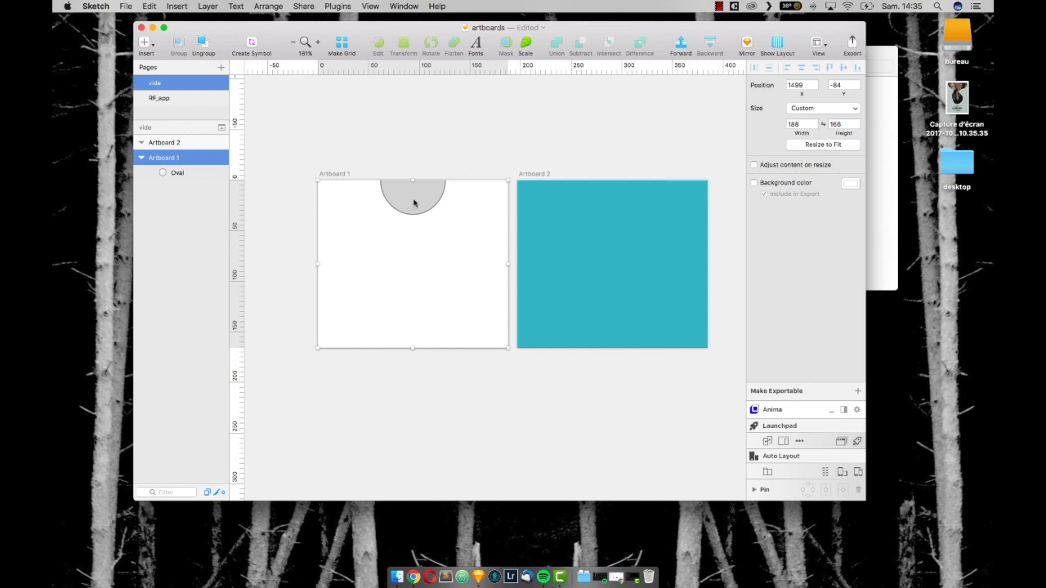
pyautogui.moveTo(413, 203); pyautogui.dragTo(498, 255)
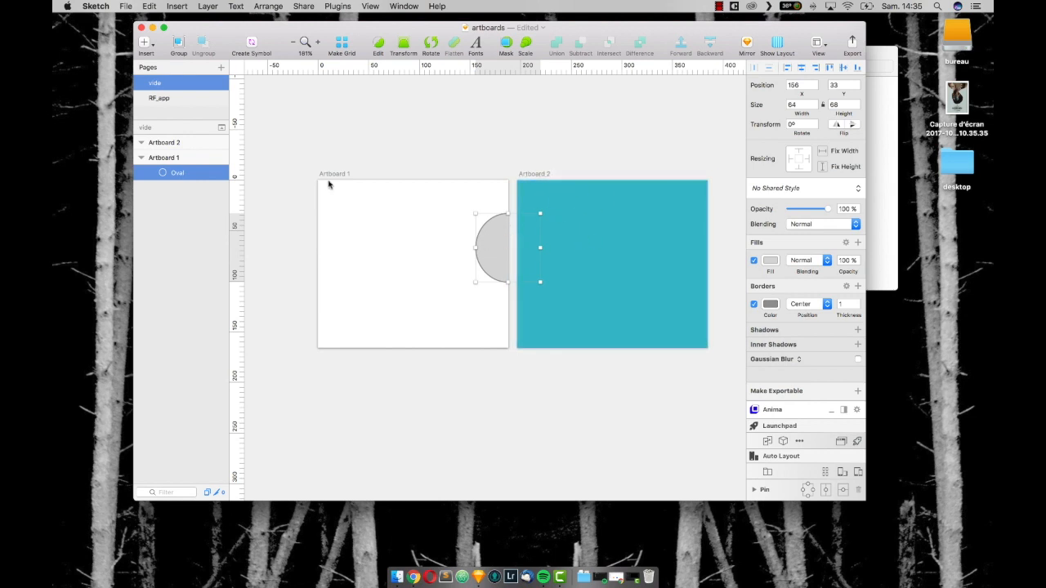
pyautogui.moveTo(487, 245); pyautogui.dragTo(619, 233)
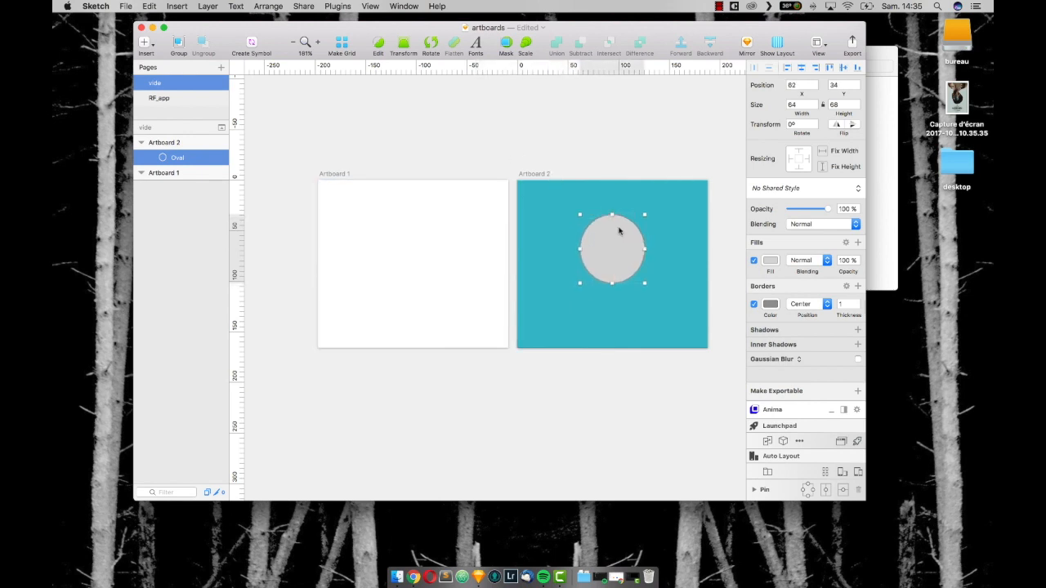
# Step: Delete the oval from Artboard 2 and select Artboard 1
pyautogui.press('BackSpace')
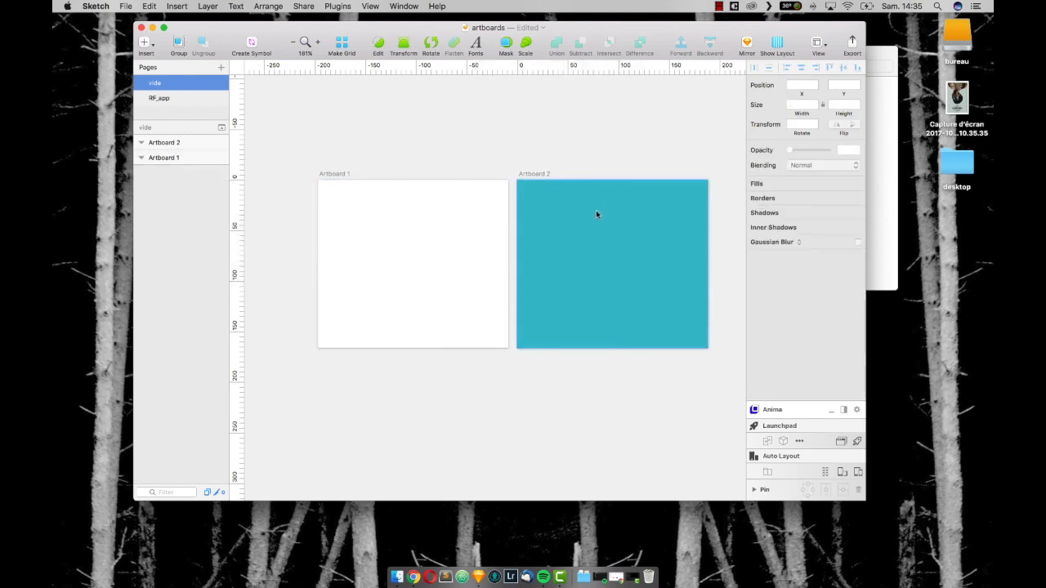
pyautogui.click(596, 210)
pyautogui.click(413, 212)
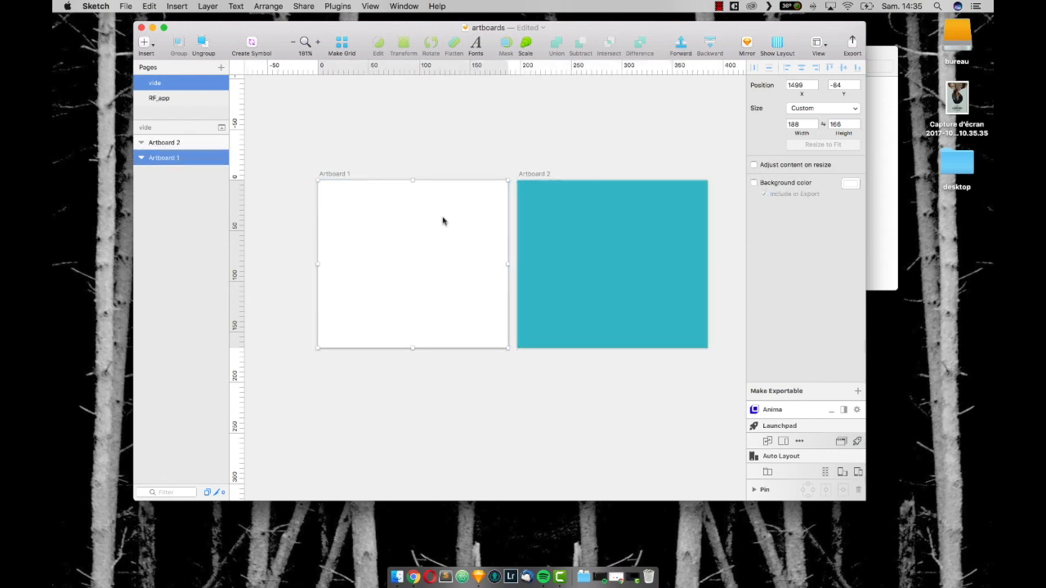
# Step: Narrow Artboard 2 to a width of about 132 px from its right edge
pyautogui.scroll(-3, 600, 274)
pyautogui.click(600, 274)
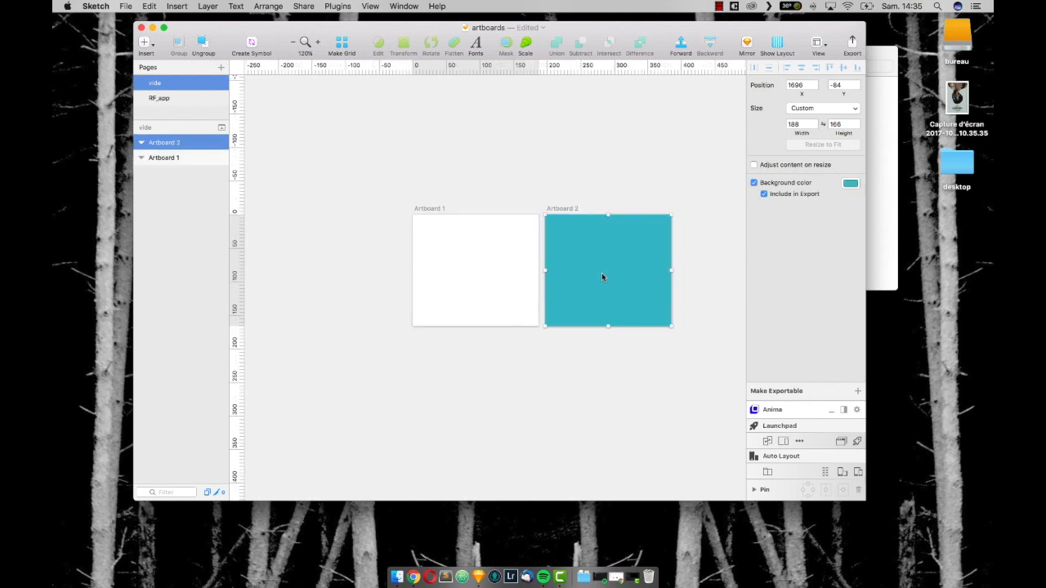
pyautogui.moveTo(608, 326)
pyautogui.mouseDown()
pyautogui.moveTo(608, 360)
pyautogui.moveTo(607, 325)
pyautogui.mouseUp()
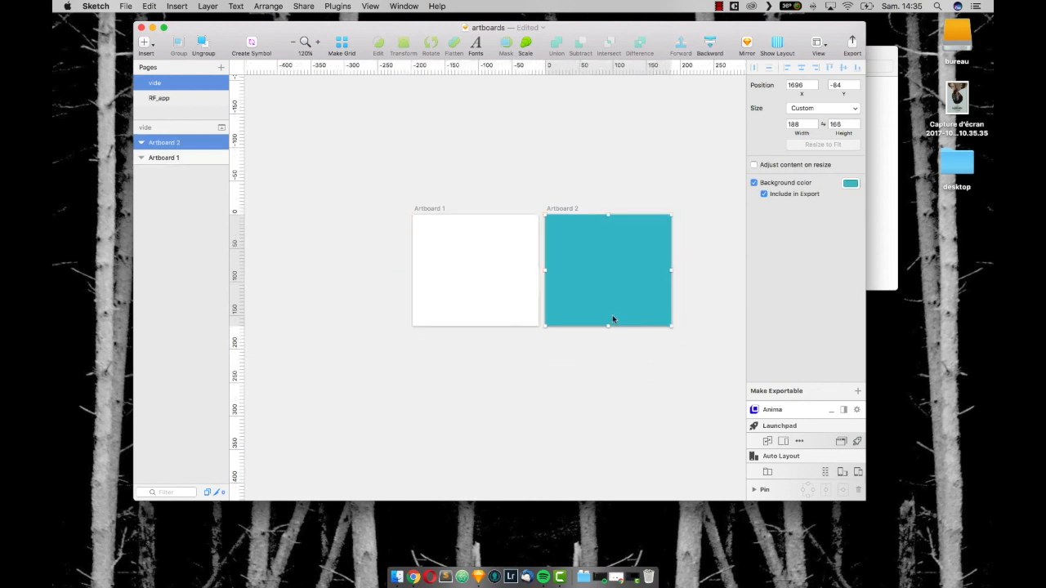
pyautogui.moveTo(669, 269); pyautogui.dragTo(632, 263)
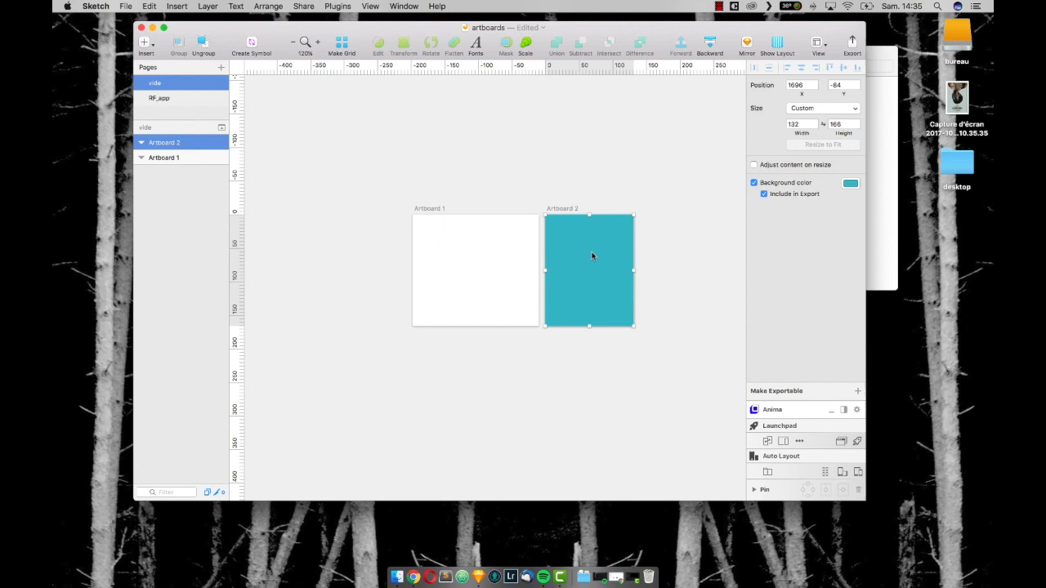
pyautogui.moveTo(588, 326)
pyautogui.mouseDown()
pyautogui.moveTo(590, 418)
pyautogui.moveTo(590, 291)
pyautogui.moveTo(590, 326)
pyautogui.mouseUp()
# Step: Move Artboard 2 above Artboard 1, farther away to about X 1278, Y -637, and back beside Artboard 1 at X 1740, Y -84
pyautogui.moveTo(593, 284); pyautogui.dragTo(479, 166)
pyautogui.scroll(3, 569, 217)
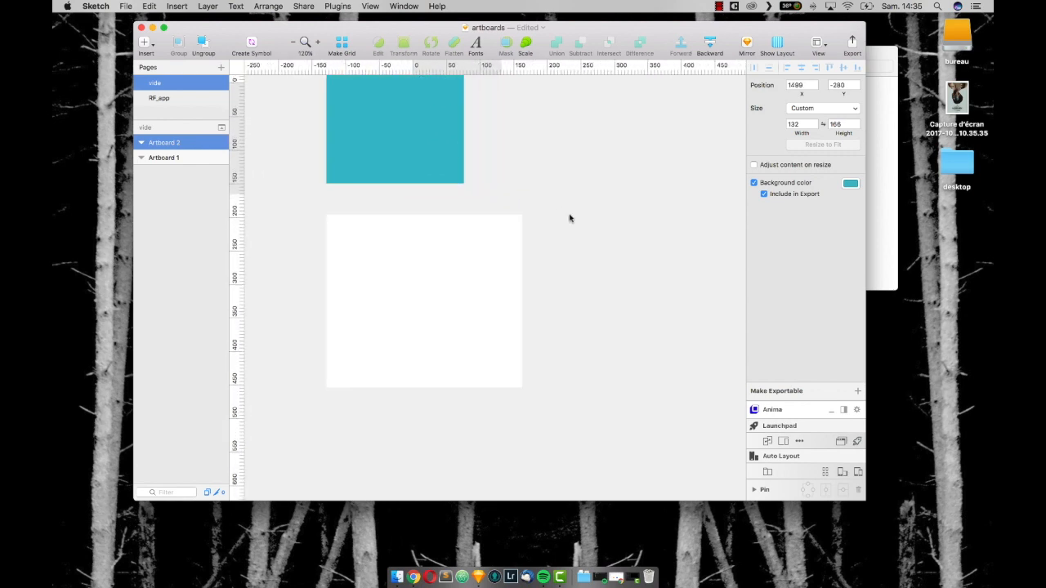
pyautogui.scroll(-8, 569, 217)
pyautogui.moveTo(544, 196); pyautogui.dragTo(516, 152)
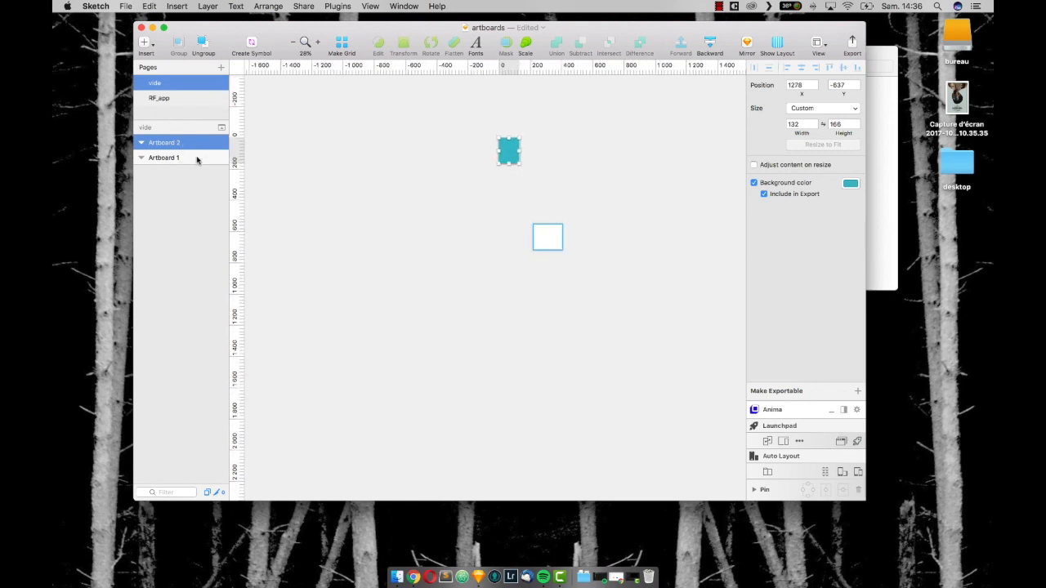
pyautogui.moveTo(508, 150); pyautogui.dragTo(585, 239)
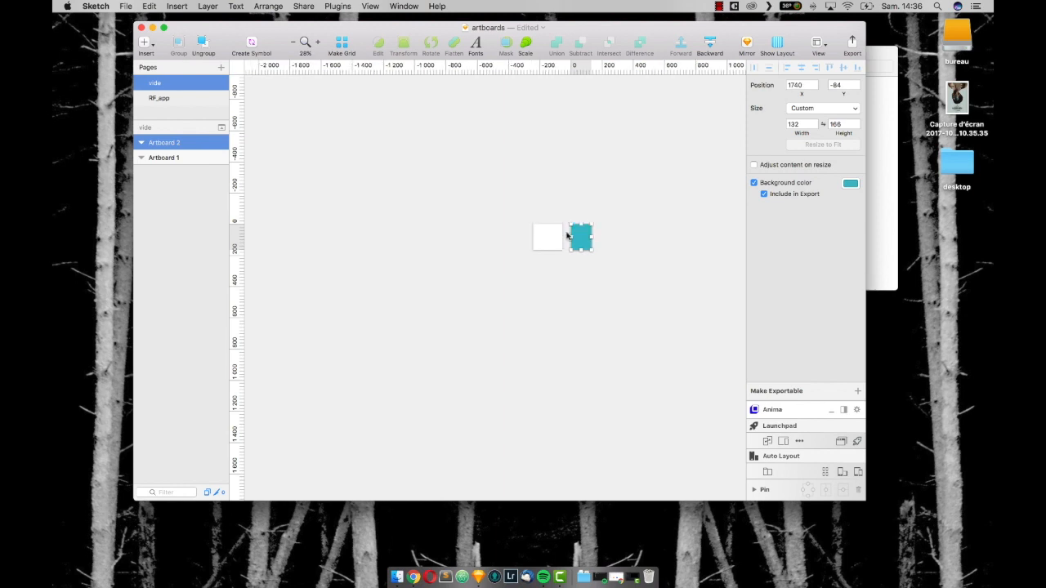
# Step: Move Artboard 1 slightly closer to Artboard 2
pyautogui.click(179, 157)
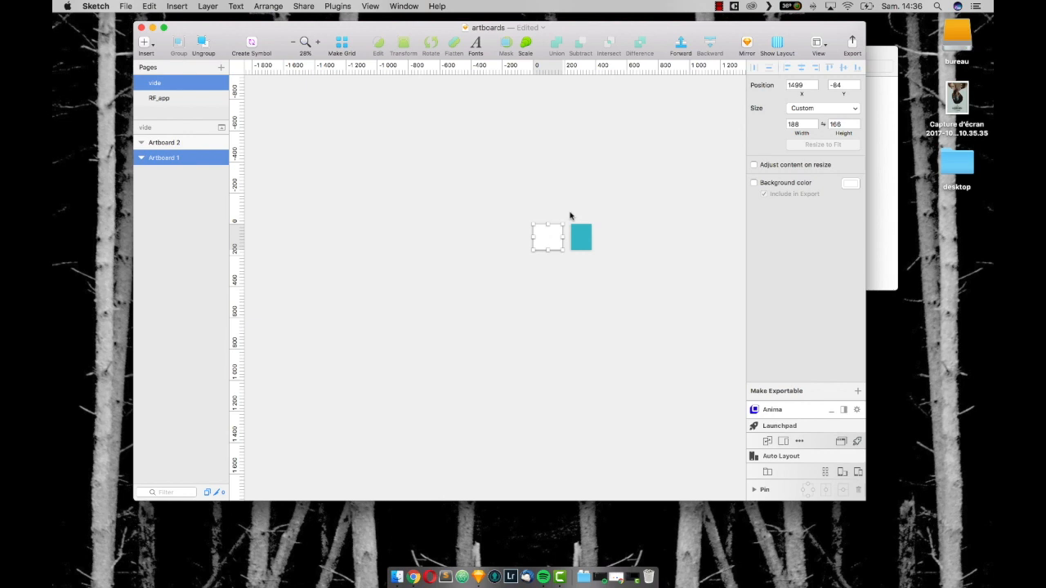
pyautogui.press('super+1')
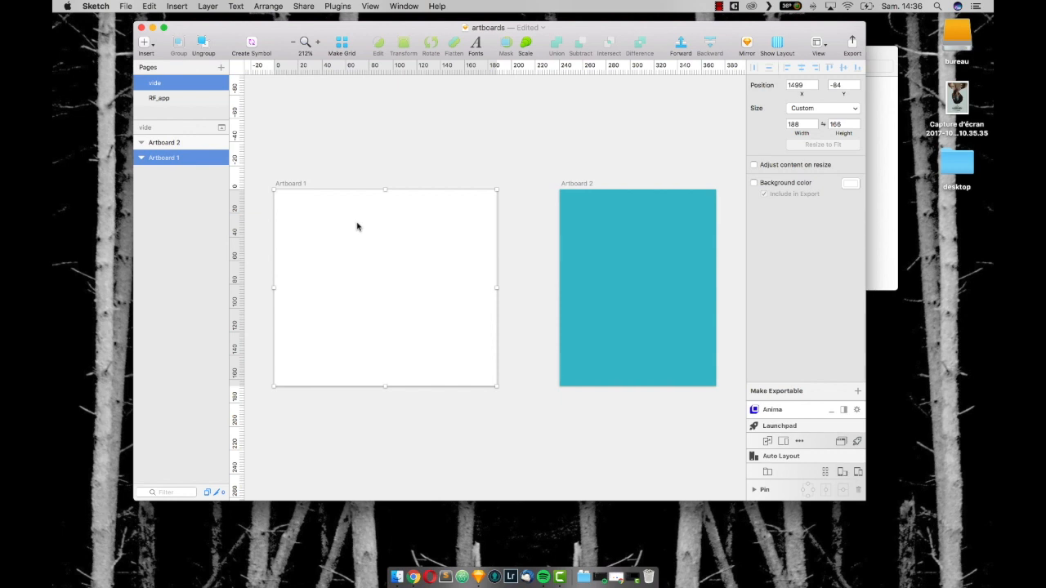
pyautogui.moveTo(356, 227); pyautogui.dragTo(415, 228)
# Step: Delete both Artboard 2 and Artboard 1 from the vide page
pyautogui.click(591, 232)
pyautogui.press('Delete')
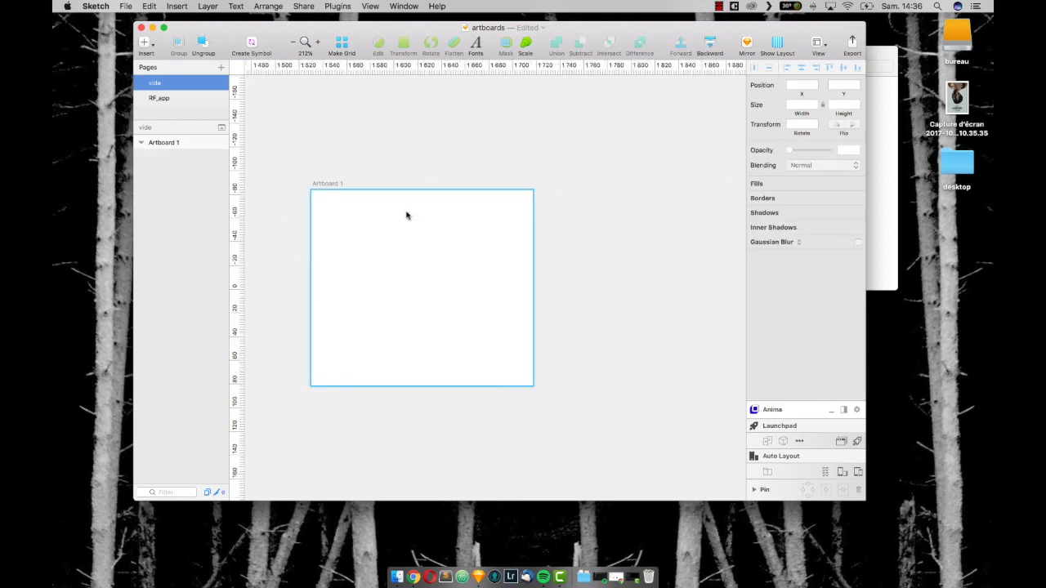
pyautogui.click(406, 215)
pyautogui.press('Delete')
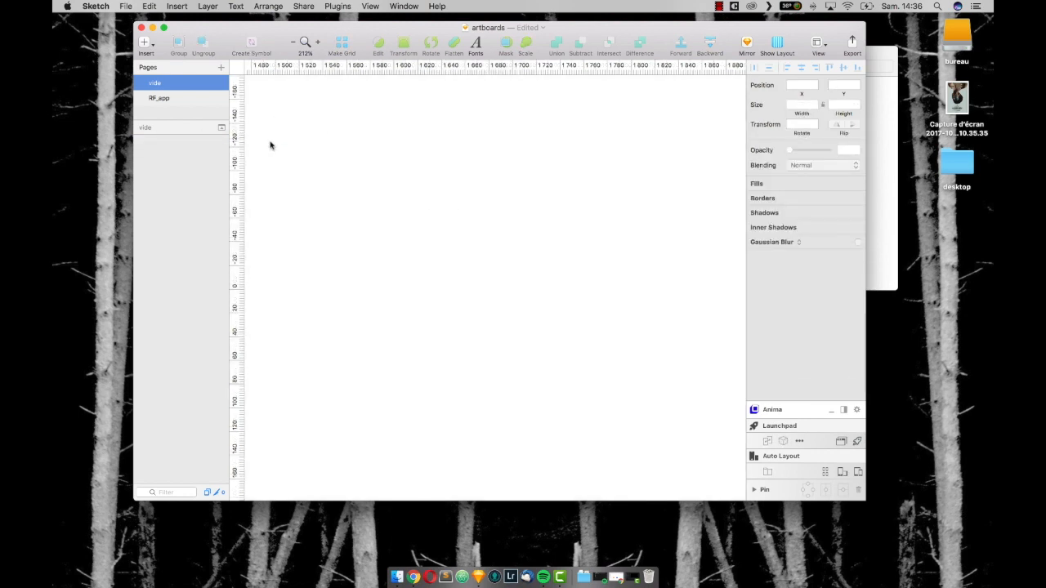
# Step: Start a new artboard and look through the Apple Devices, Material Design and Paper Sizes presets
pyautogui.press('a')
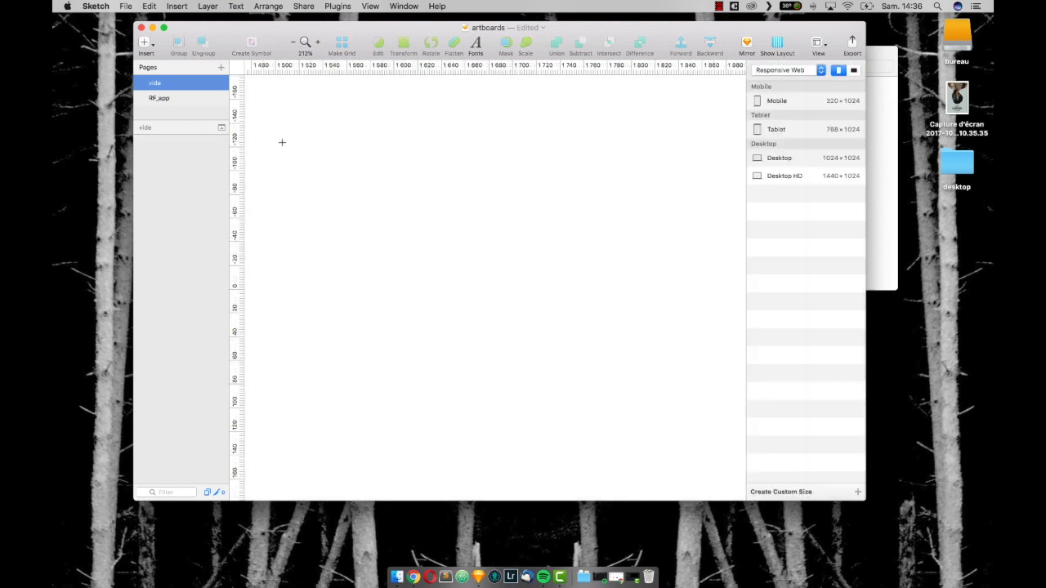
pyautogui.click(798, 72)
pyautogui.click(781, 53)
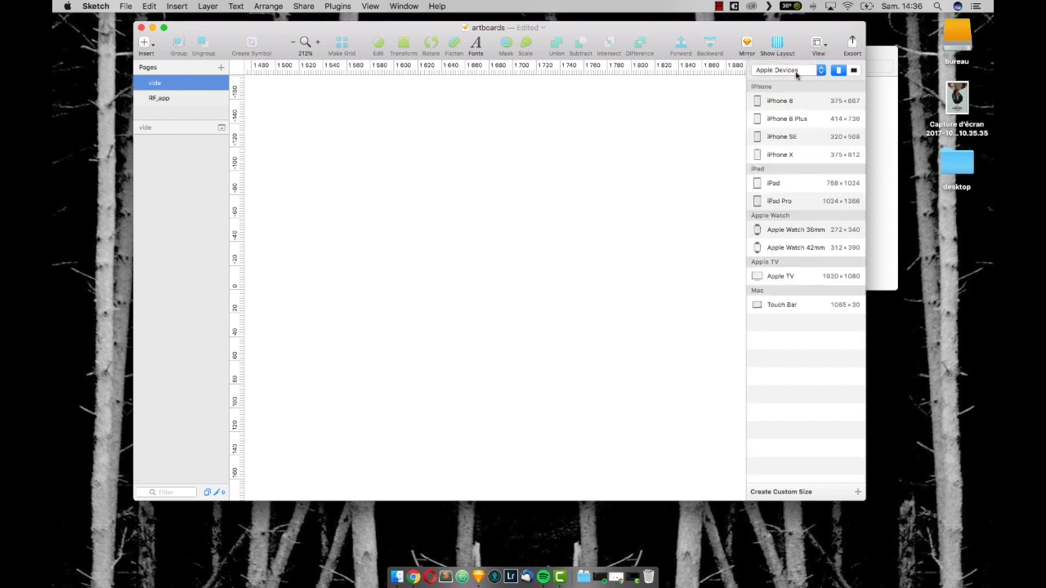
pyautogui.click(796, 72)
pyautogui.click(796, 80)
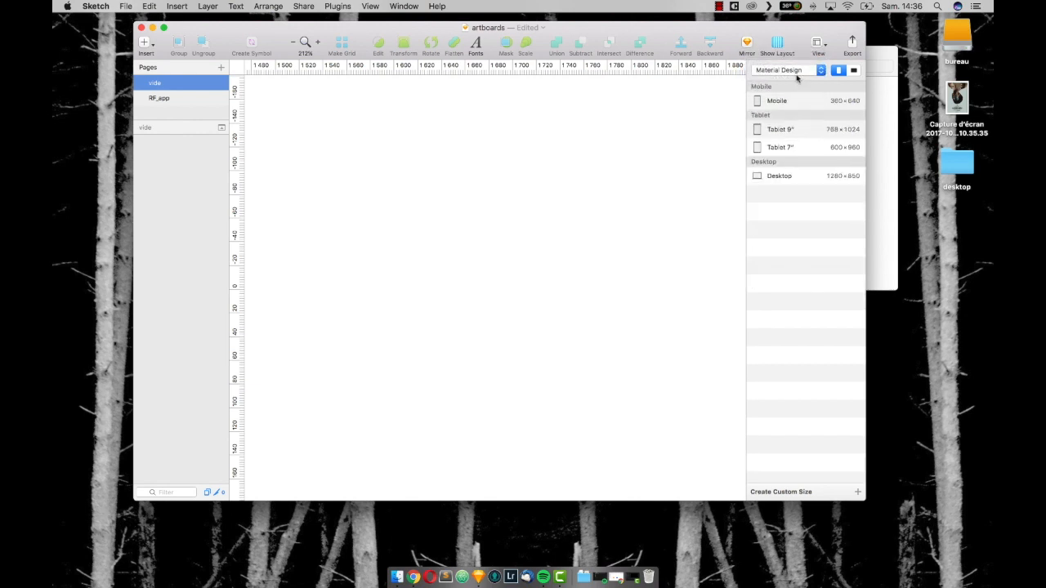
pyautogui.click(797, 72)
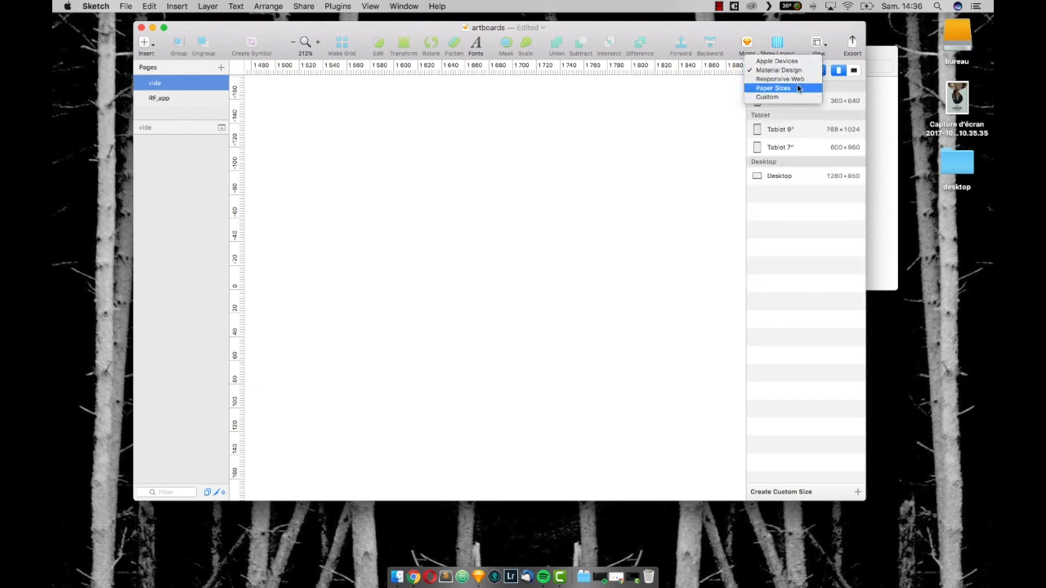
pyautogui.click(798, 89)
# Step: Insert a 2906 × 1122 artboard from the custom Tasses preset and move it to about X -353, Y -798
pyautogui.click(793, 71)
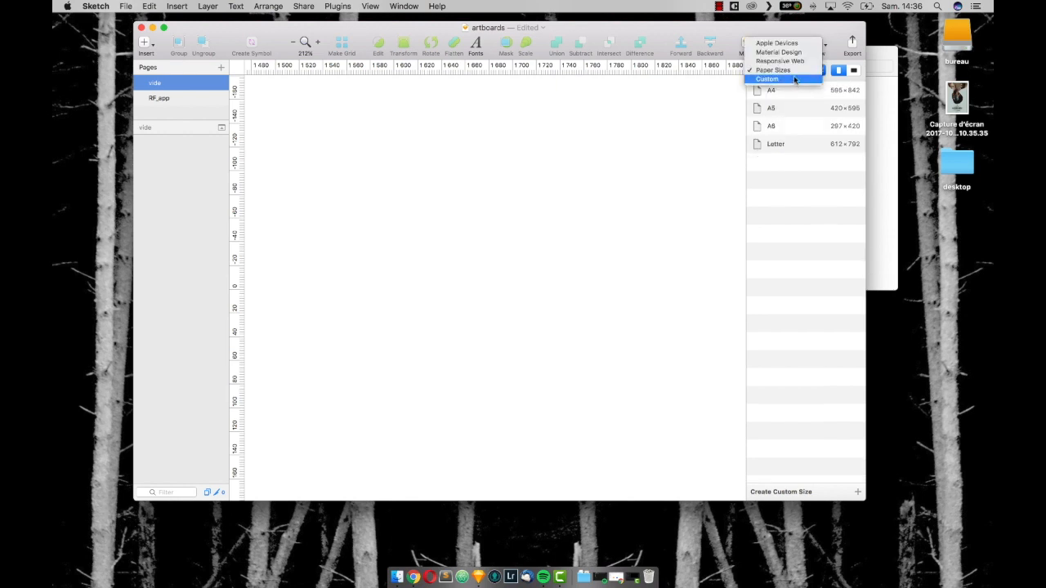
pyautogui.click(794, 80)
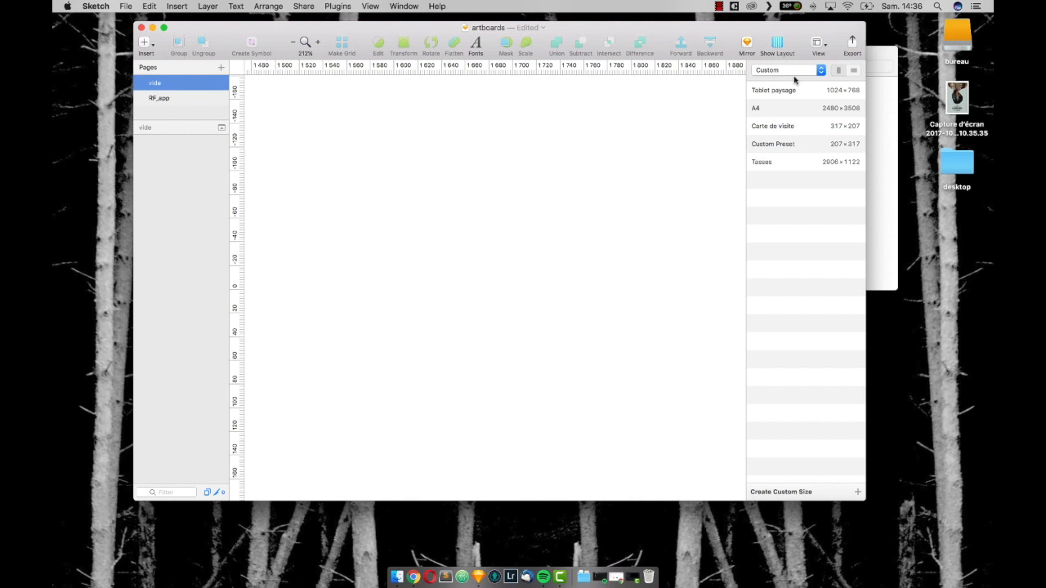
pyautogui.click(797, 163)
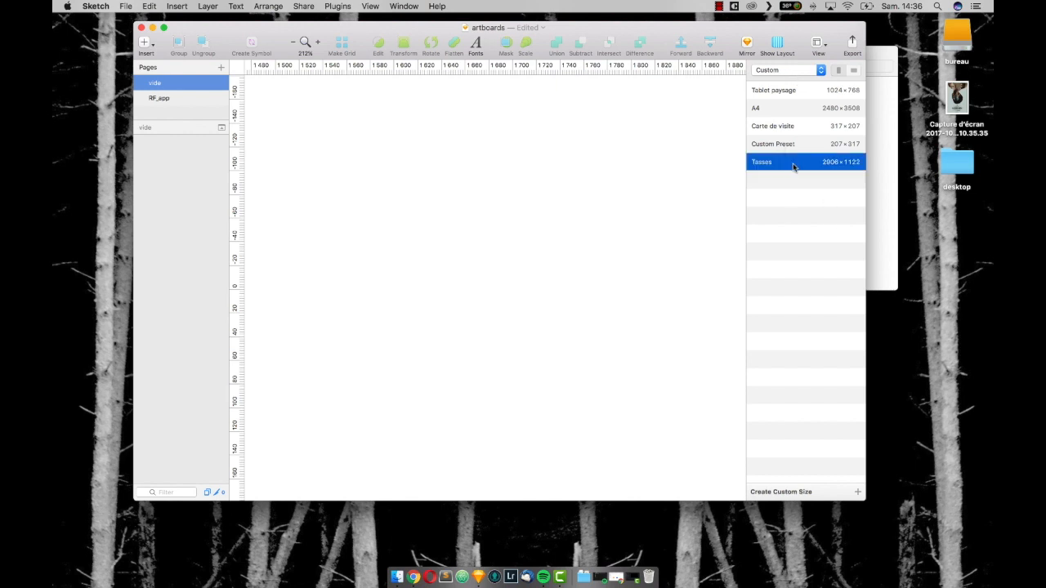
pyautogui.scroll(-8, 593, 222)
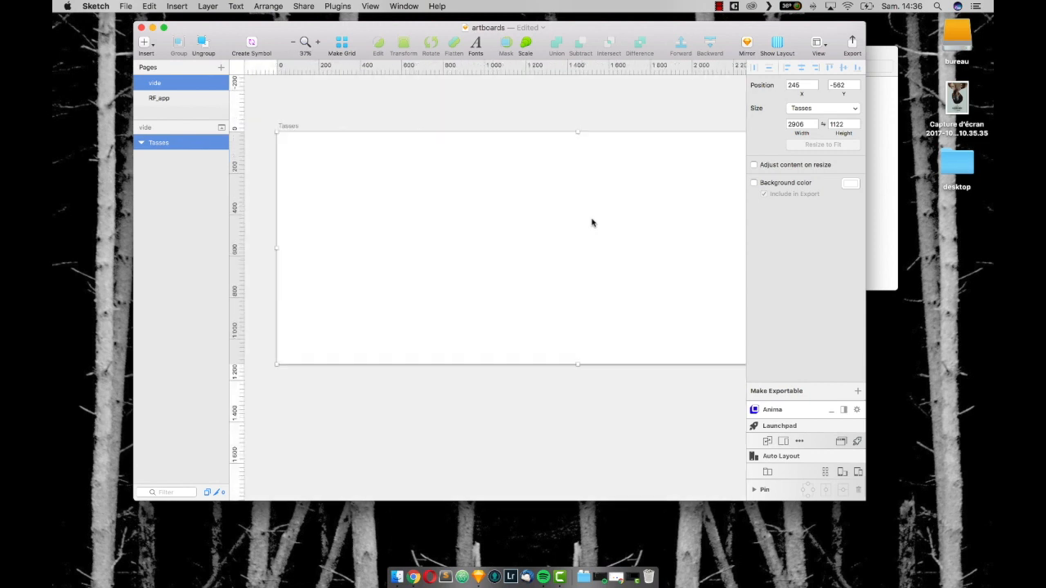
pyautogui.scroll(-4, 594, 222)
pyautogui.hscroll(3, 621, 222)
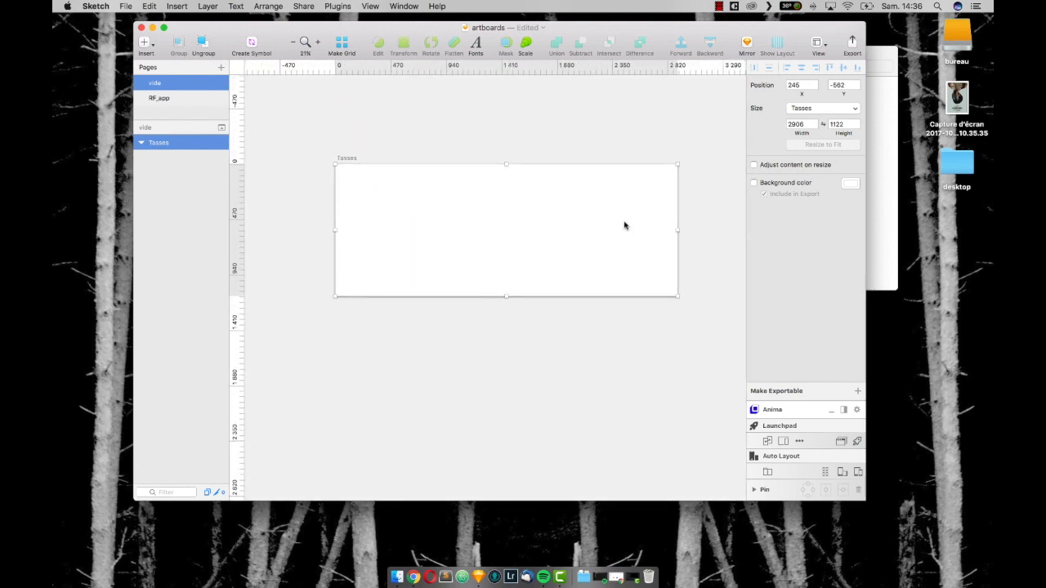
pyautogui.click(693, 247)
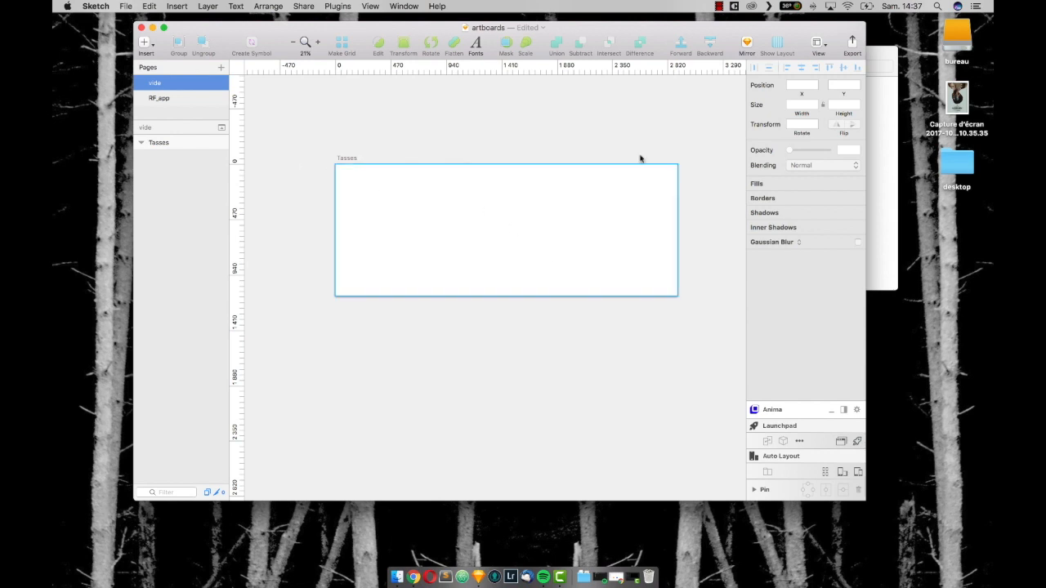
pyautogui.moveTo(618, 236); pyautogui.dragTo(558, 203)
# Step: View the RF_app page, compare it with the vide page, and return to RF_app
pyautogui.click(160, 98)
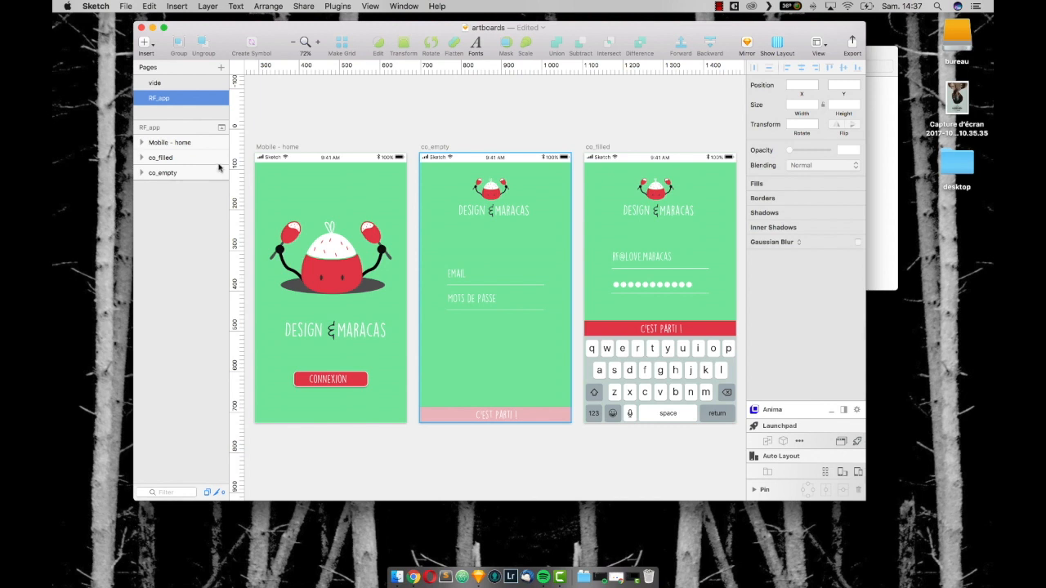
pyautogui.click(156, 84)
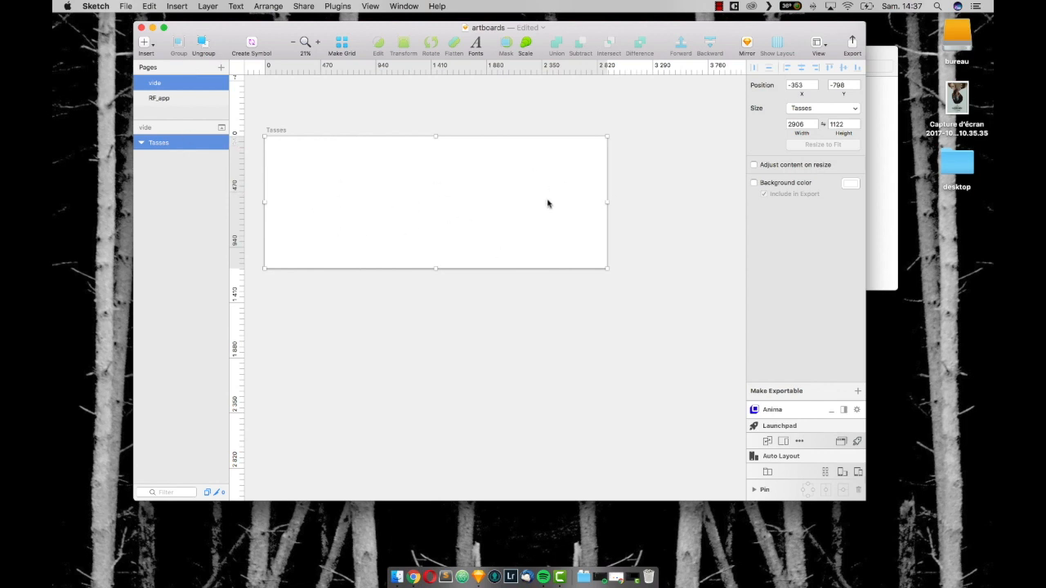
pyautogui.click(169, 98)
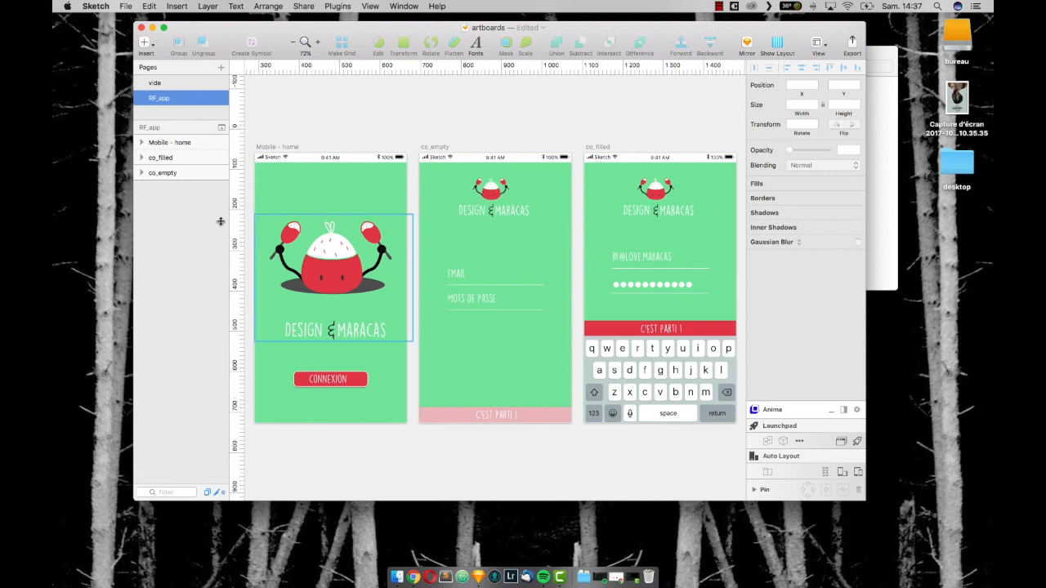
# Step: Extend the Mobile - home artboard downward to a height of about 849 px
pyautogui.click(172, 145)
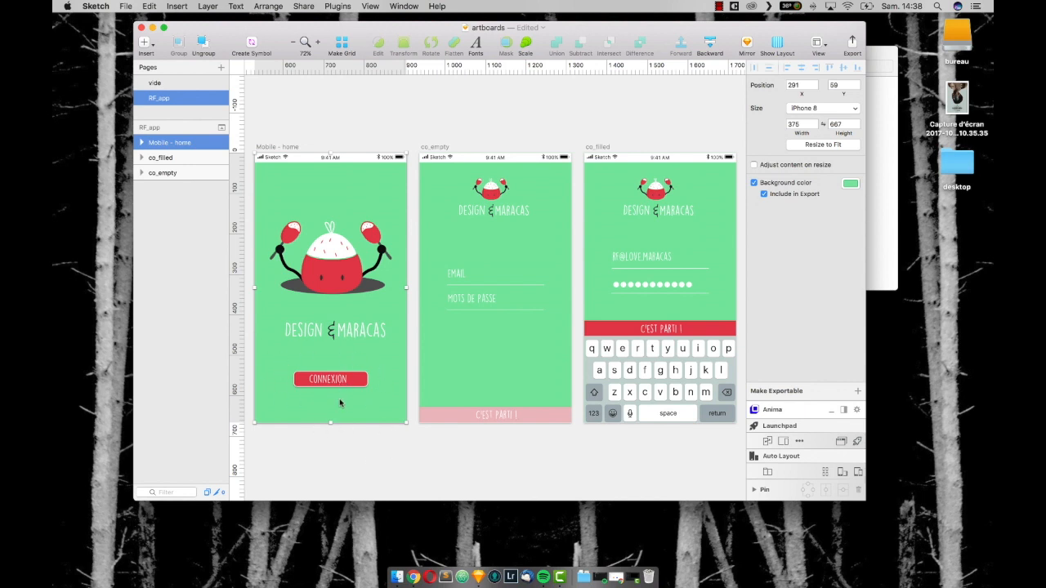
pyautogui.moveTo(330, 422); pyautogui.dragTo(331, 495)
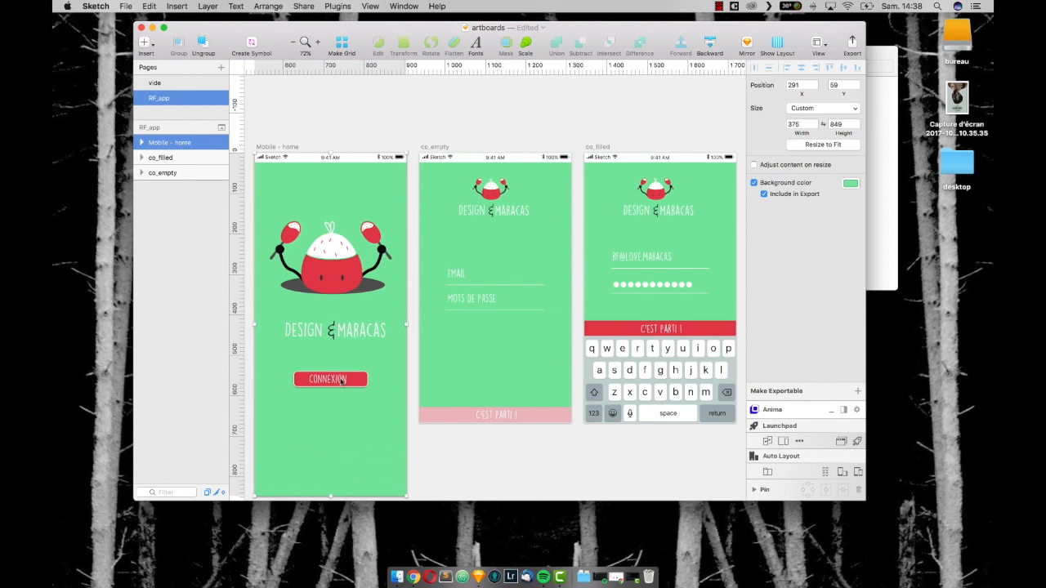
# Step: Move the red Connexion button and its label together about 220 px down in the Mobile - home artboard
pyautogui.click(353, 381)
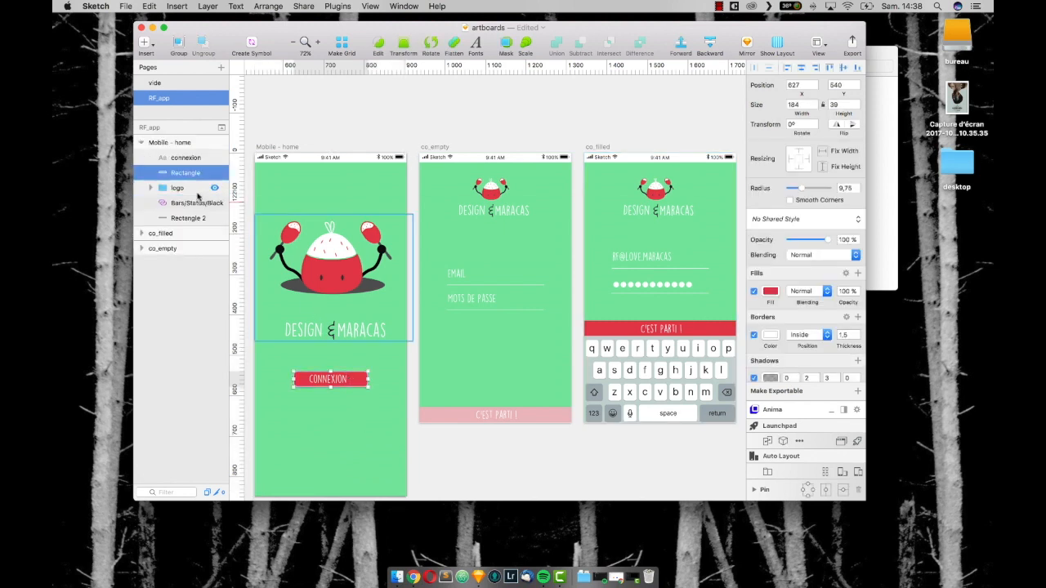
pyautogui.keyDown('shift'); pyautogui.click(187, 160); pyautogui.keyUp('shift')
pyautogui.hotkey('shift', 'Down')
pyautogui.hotkey('shift', 'Down')
pyautogui.hotkey('shift', 'Down')
pyautogui.hotkey('shift', 'Down')
pyautogui.hotkey('shift', 'Down')
pyautogui.hotkey('shift', 'Down')
pyautogui.hotkey('shift', 'Down')
pyautogui.hotkey('shift', 'Down')
pyautogui.hotkey('shift', 'Down')
pyautogui.hotkey('shift', 'Down')
pyautogui.hotkey('shift', 'Down')
pyautogui.hotkey('shift', 'Down')
pyautogui.hotkey('shift', 'Down')
pyautogui.hotkey('shift', 'Down')
pyautogui.hotkey('shift', 'Down')
pyautogui.hotkey('shift', 'Down')
pyautogui.hotkey('shift', 'Down')
pyautogui.hotkey('shift', 'Down')
pyautogui.hotkey('shift', 'Down')
pyautogui.hotkey('shift', 'Down')
pyautogui.hotkey('shift', 'Down')
pyautogui.hotkey('shift', 'Down')
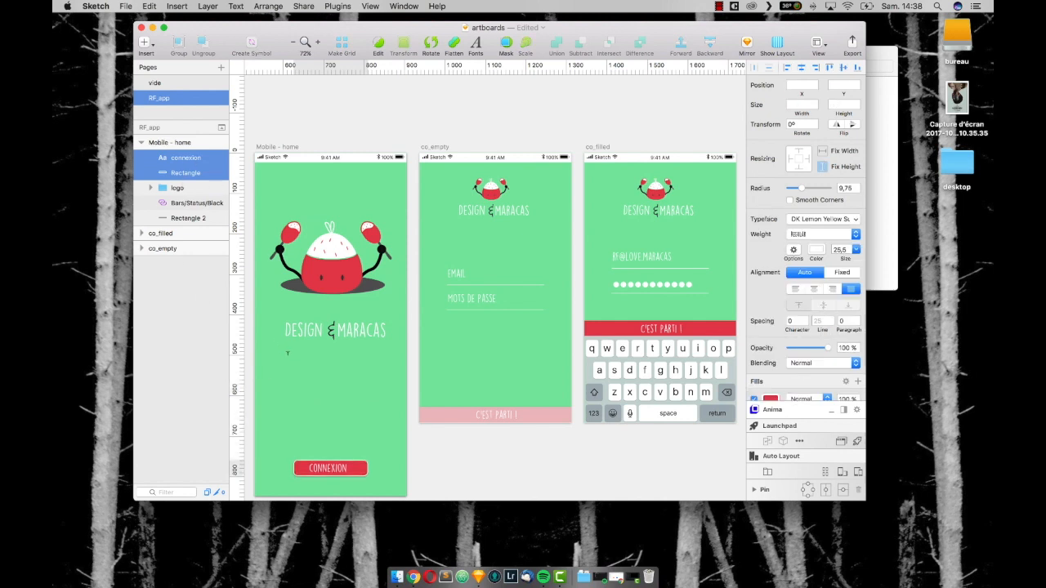
# Step: Add a text block about 240 px wide between the logo and the Connexion button, filled with repeated "Ajouter mon texte"
pyautogui.moveTo(364, 399); pyautogui.dragTo(384, 400)
pyautogui.write('Ajouter mon texte')
pyautogui.press('super+a')
pyautogui.press('super+c')
pyautogui.press('super+v')
pyautogui.press('super+v')
pyautogui.press('super+v')
pyautogui.press('super+v')
pyautogui.press('super+v')
pyautogui.press('super+v')
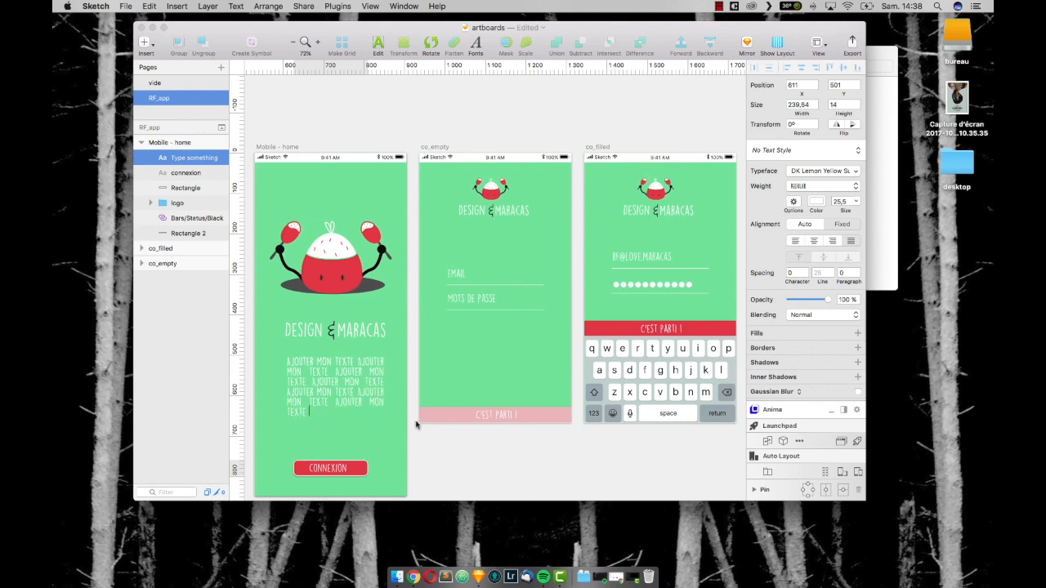
pyautogui.scroll(-2, 456, 460)
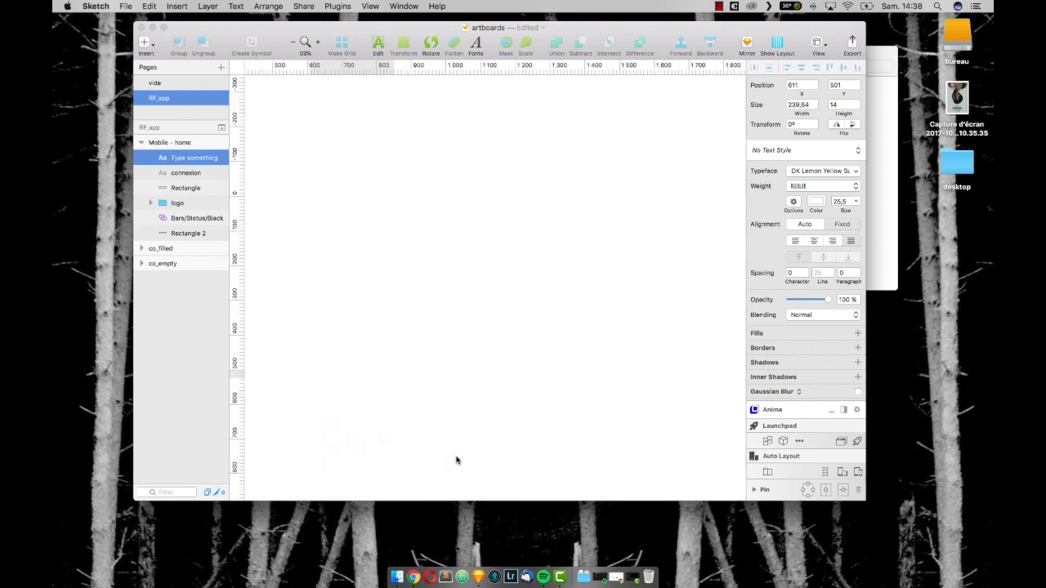
pyautogui.scroll(-2, 455, 460)
pyautogui.press('Escape')
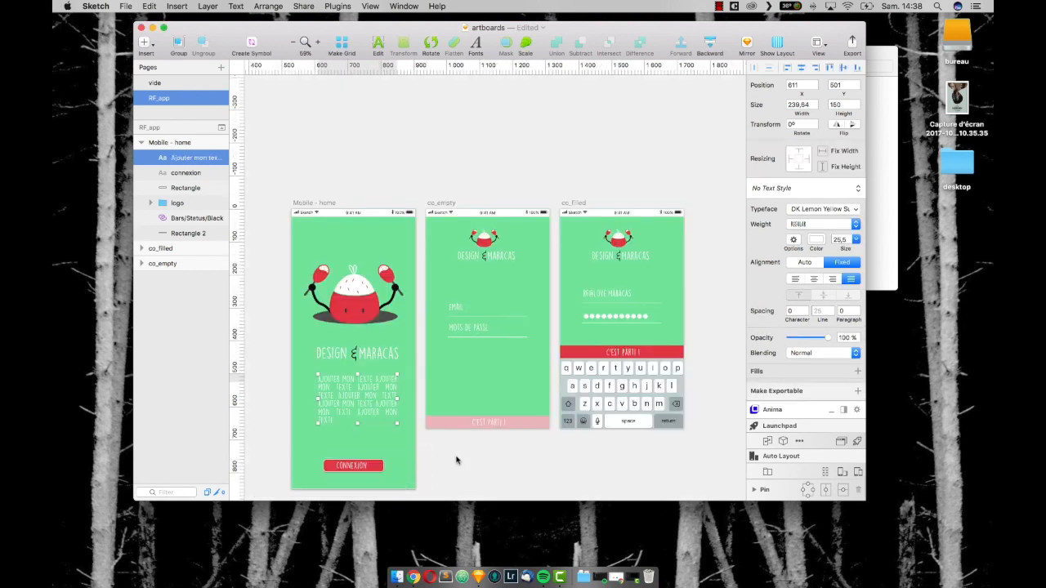
pyautogui.click(605, 451)
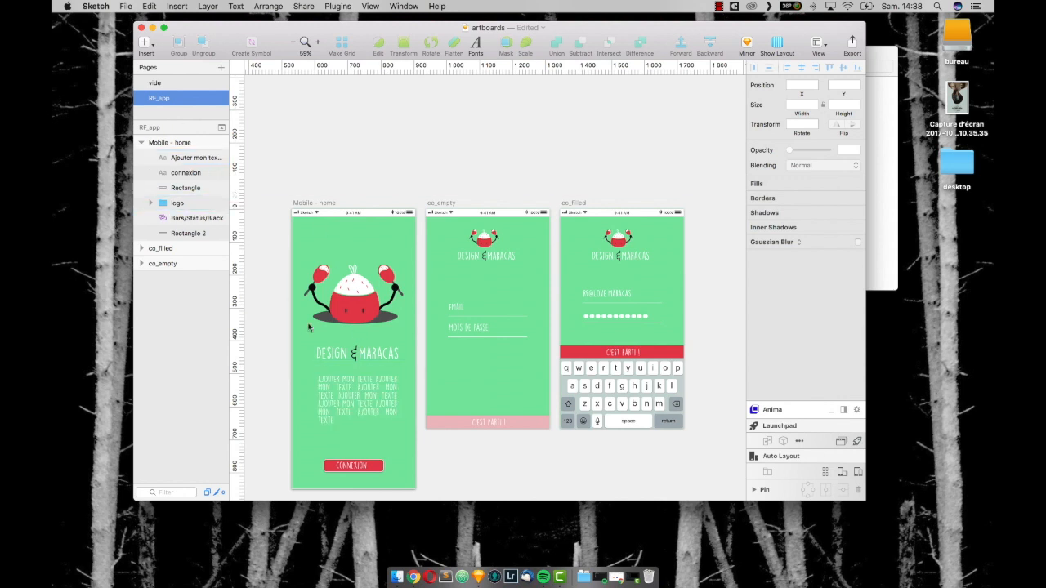
# Step: Undo the added text, the Connexion button move and the Mobile - home artboard extension
pyautogui.press('super+z')
pyautogui.press('super+z')
pyautogui.press('super+z')
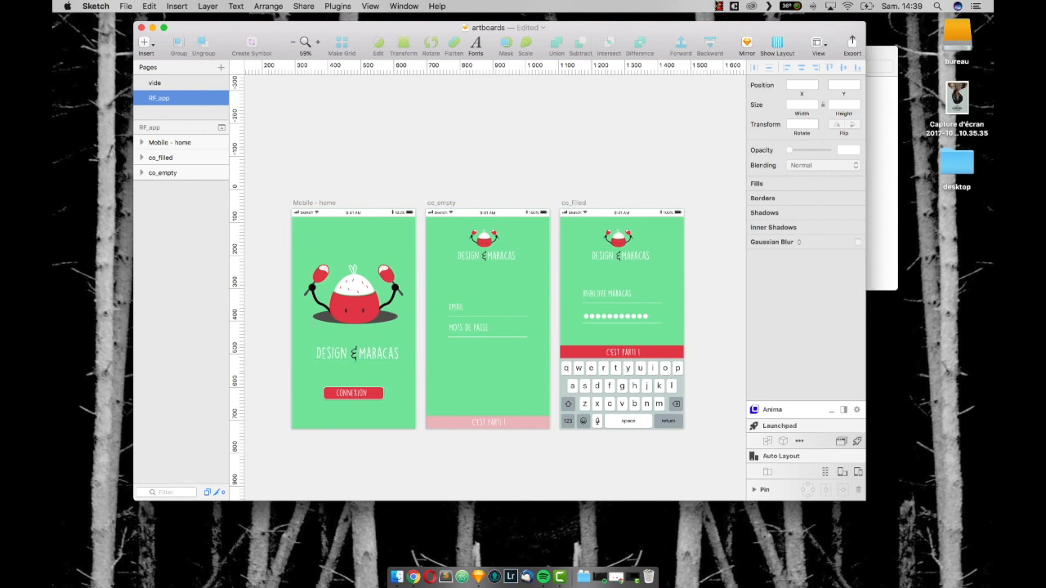
pyautogui.click(718, 7)
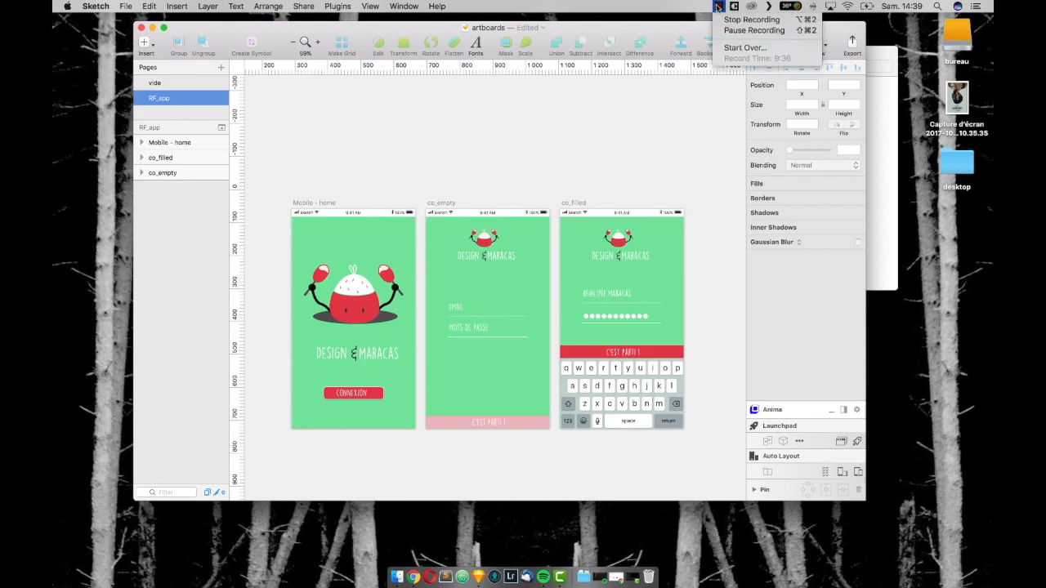